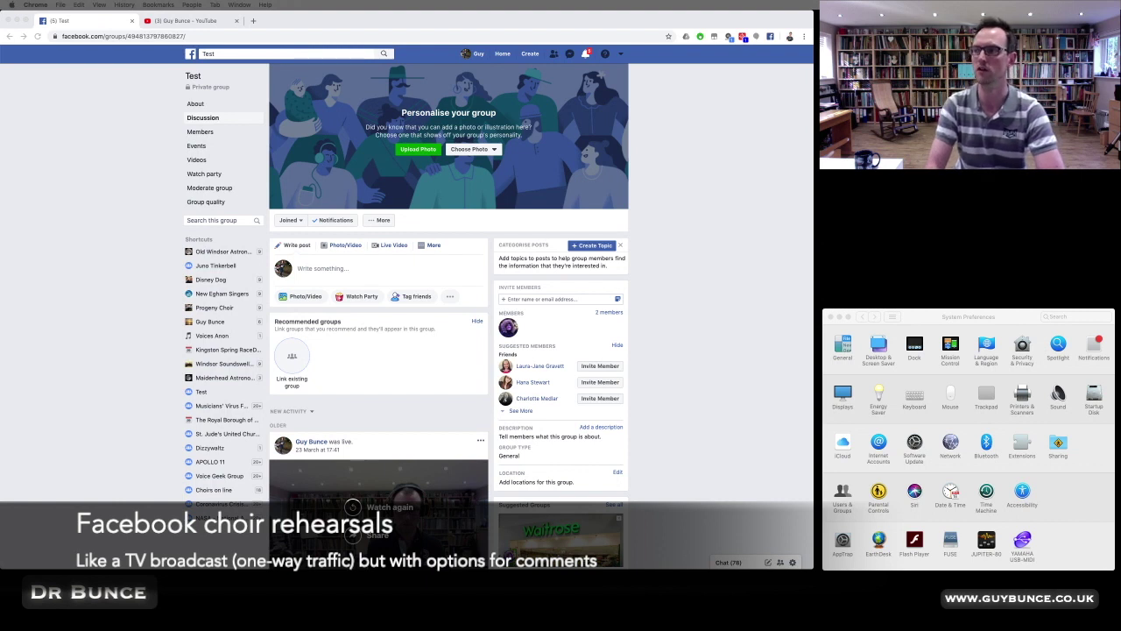
- Start a live video post in the Test group using the FaceTime HD Camera
{"action": "left_click", "coordinate": [201, 101]}
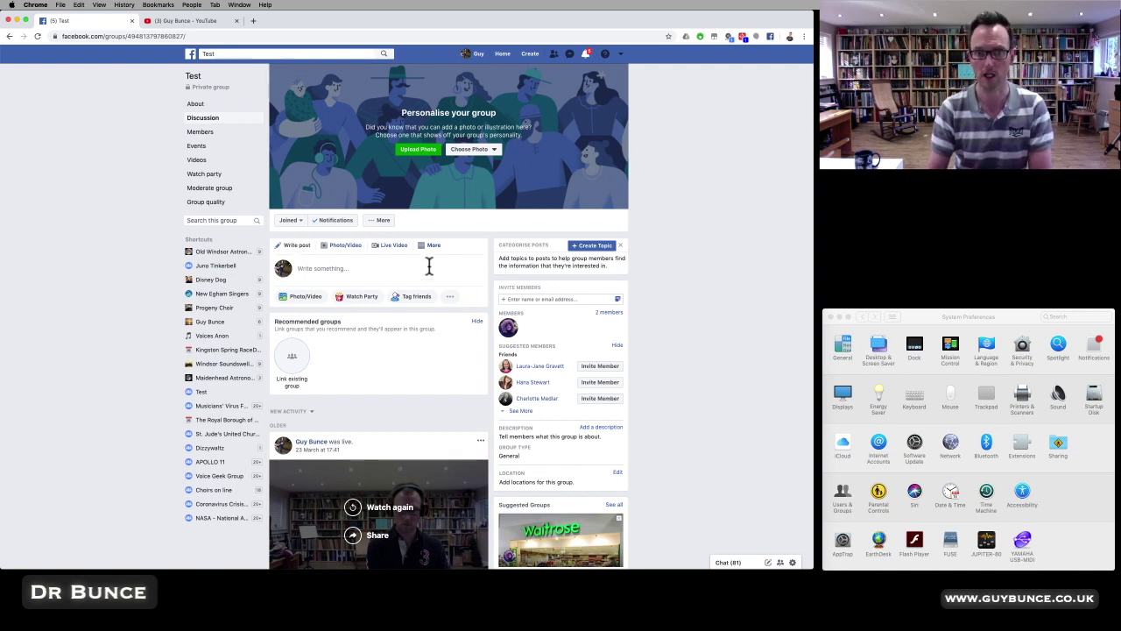
{"action": "left_click", "coordinate": [322, 268]}
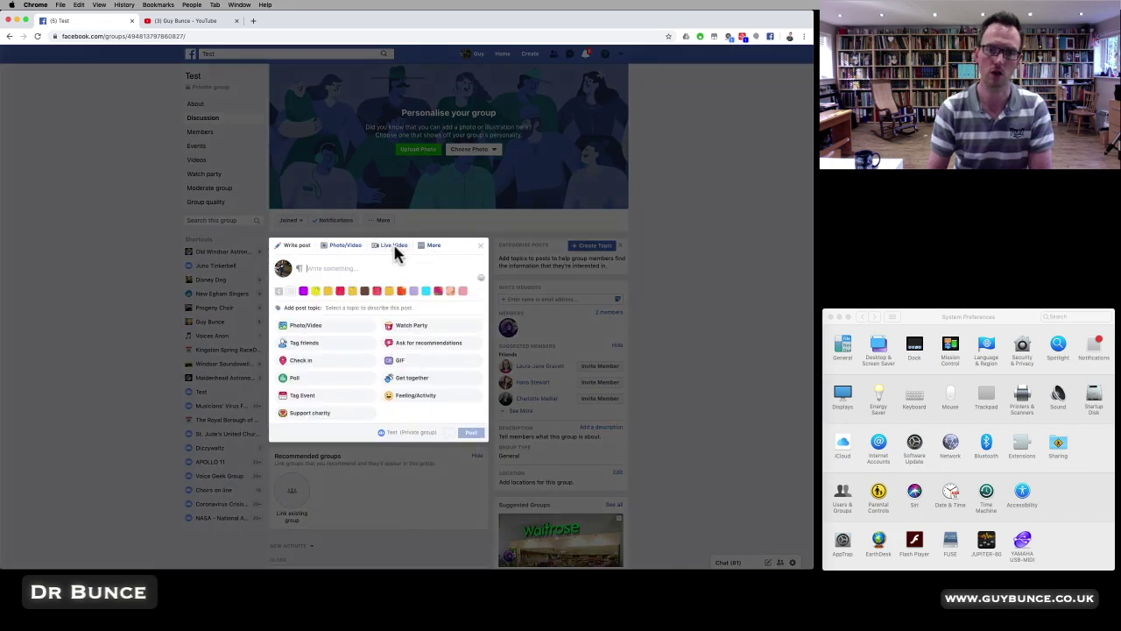
{"action": "left_click", "coordinate": [395, 251]}
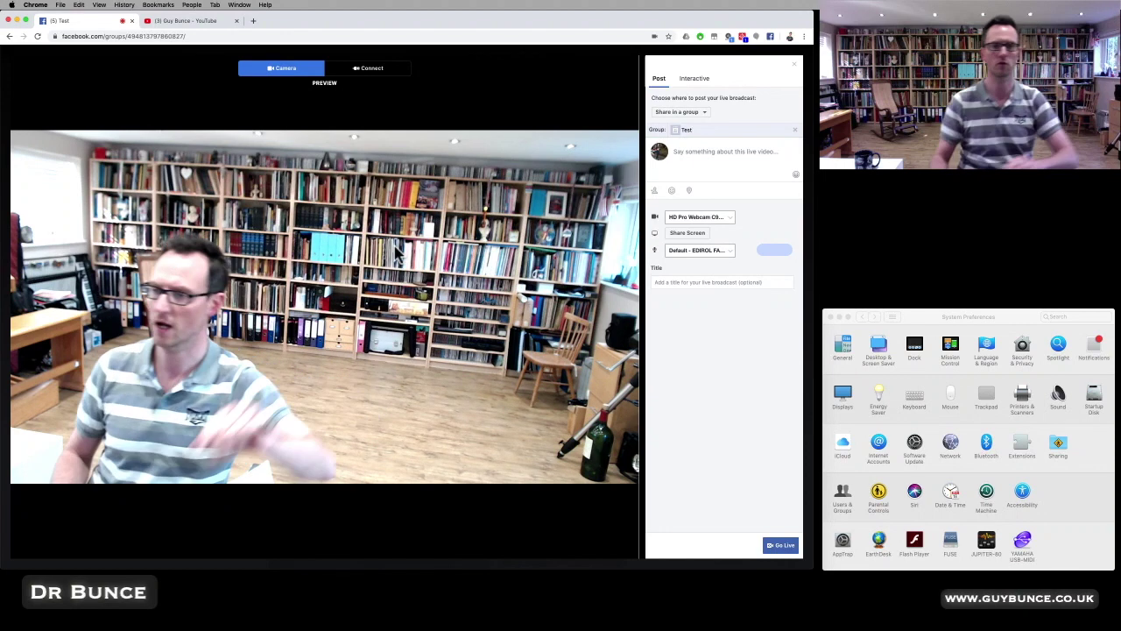
{"action": "left_click", "coordinate": [701, 219]}
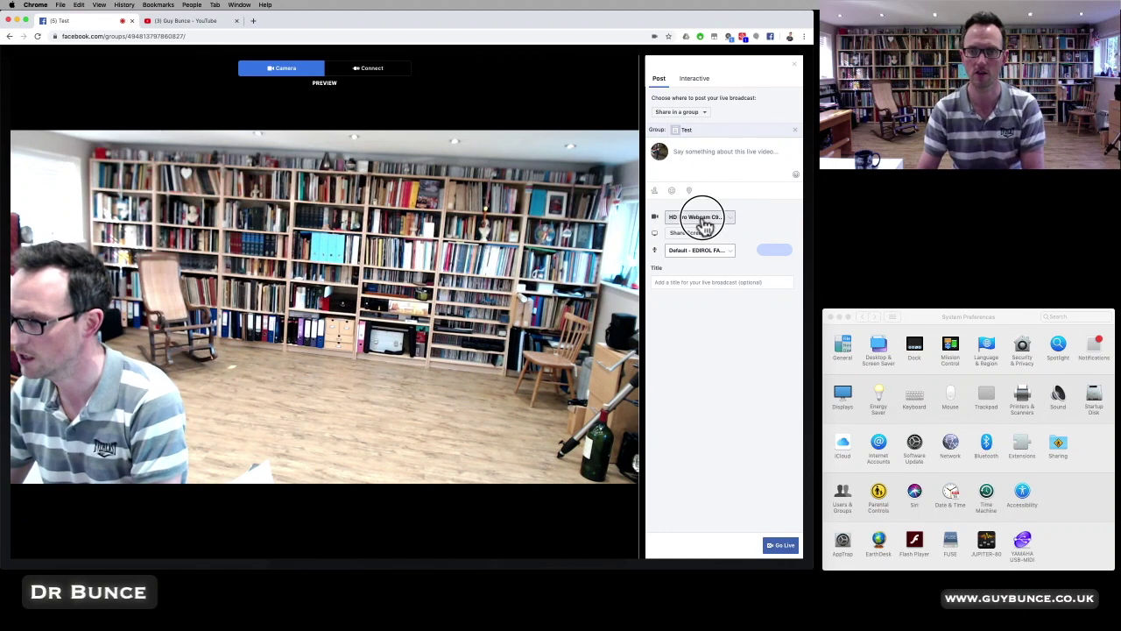
{"action": "left_click", "coordinate": [698, 233]}
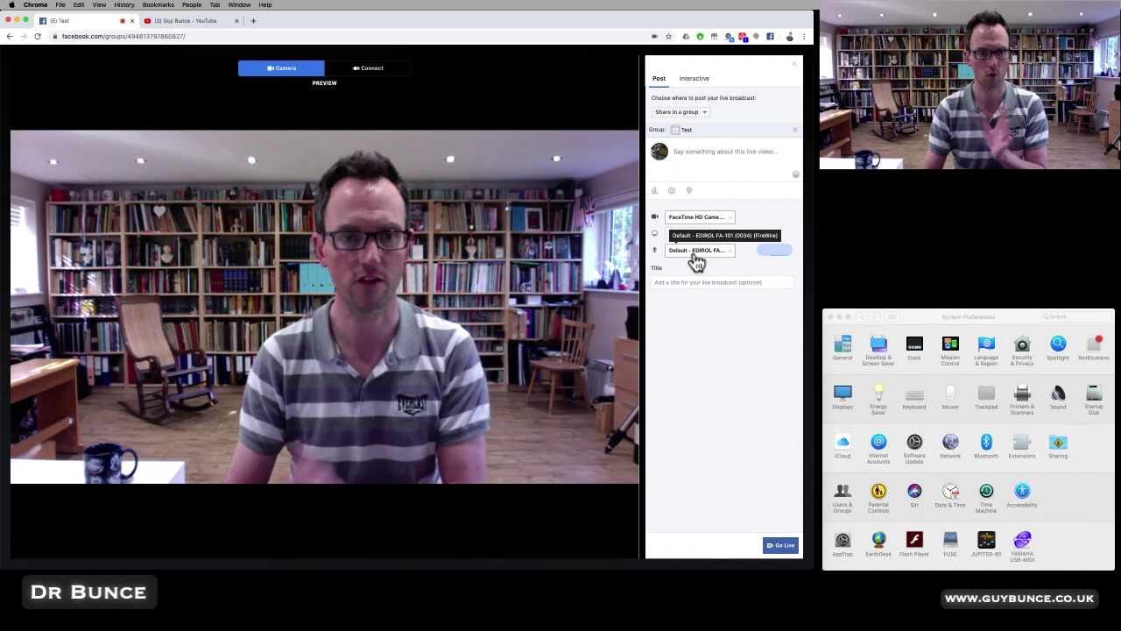
- Keep the EDIROL audio input, title the broadcast 'Test 3', and go live
{"action": "left_click", "coordinate": [697, 254]}
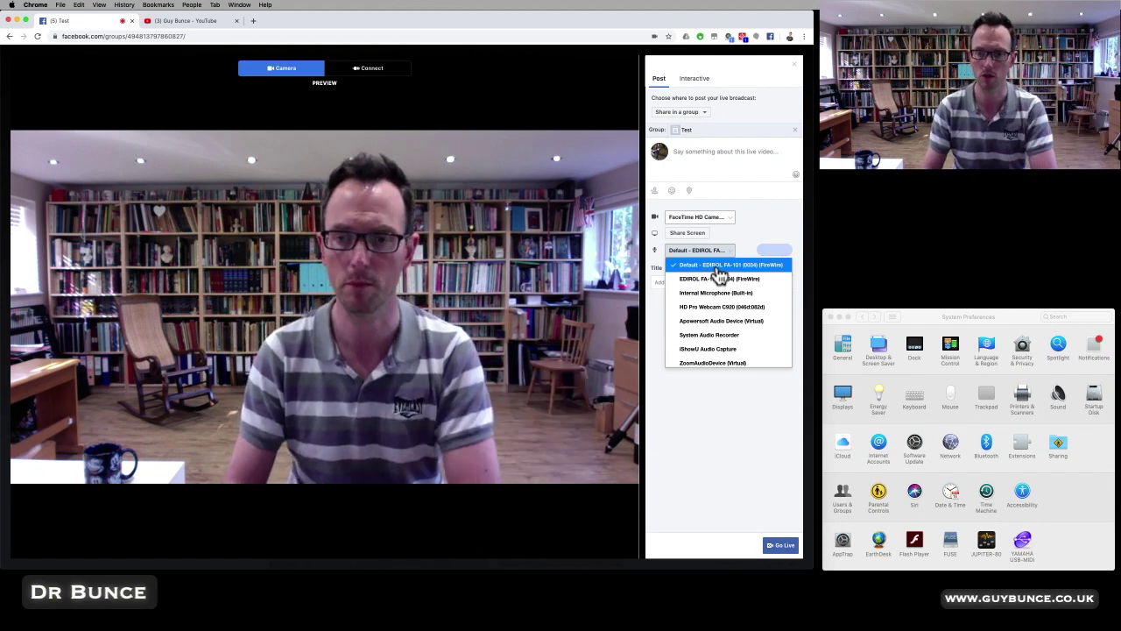
{"action": "left_click", "coordinate": [761, 243]}
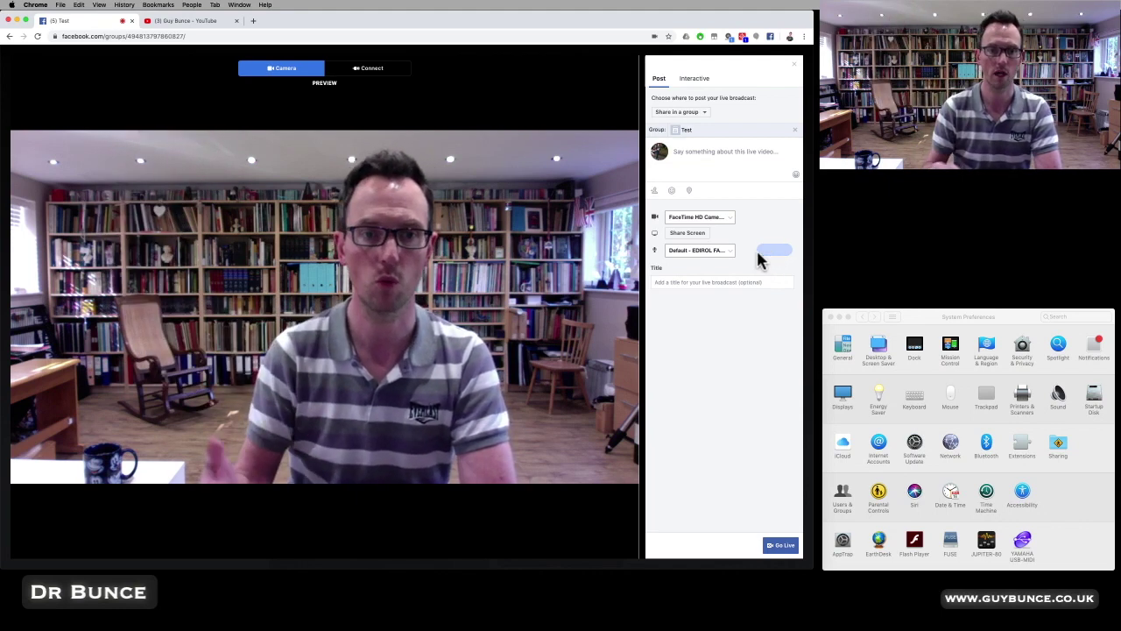
{"action": "left_click", "coordinate": [718, 282]}
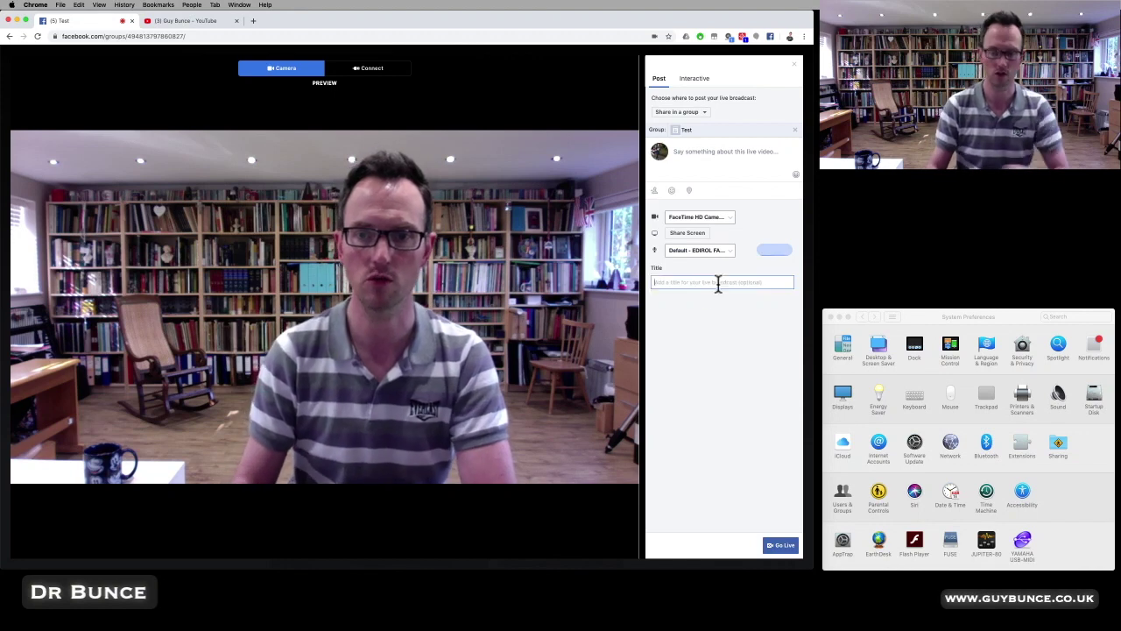
{"action": "type", "text": "Test 3"}
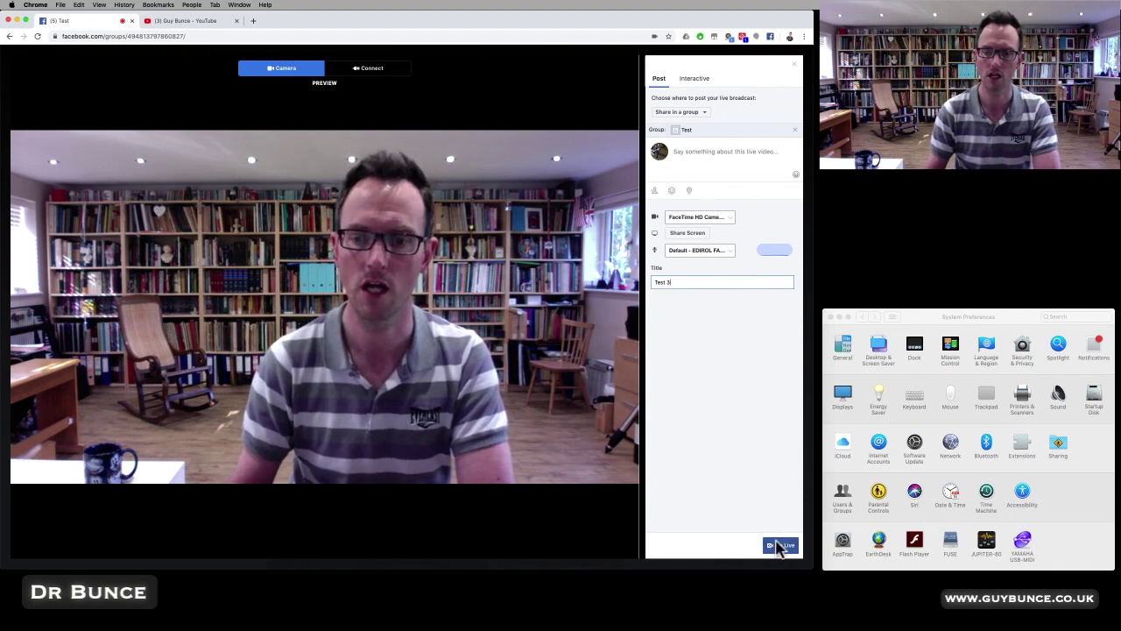
{"action": "left_click", "coordinate": [781, 547]}
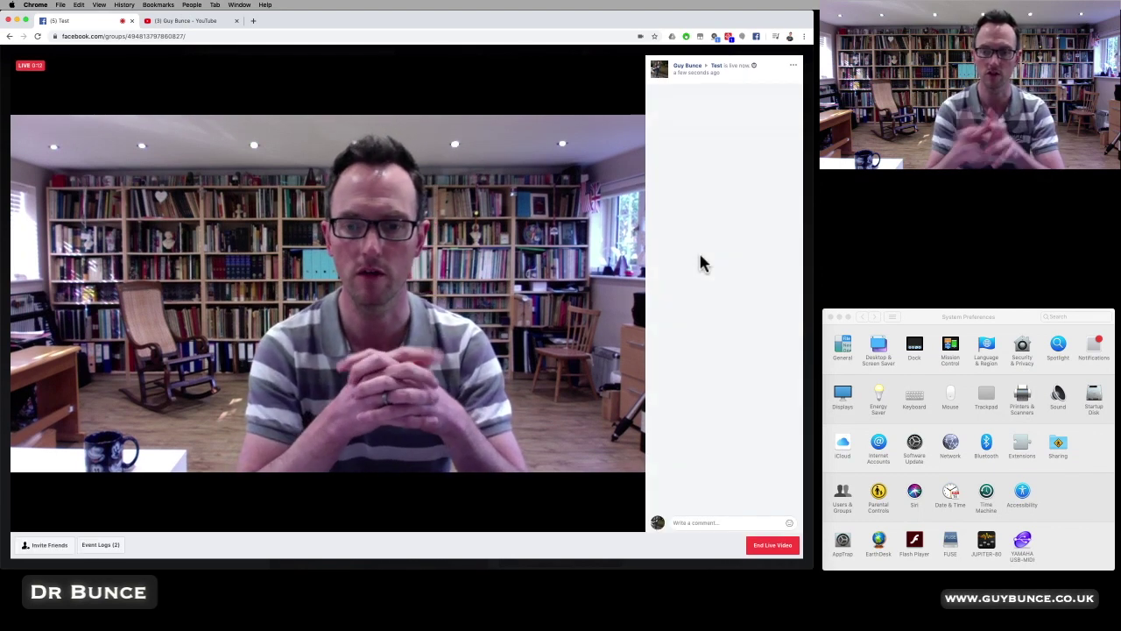
- Post the comment 'Hello everyone' on the live video, then request to end the broadcast
{"action": "left_click", "coordinate": [734, 524]}
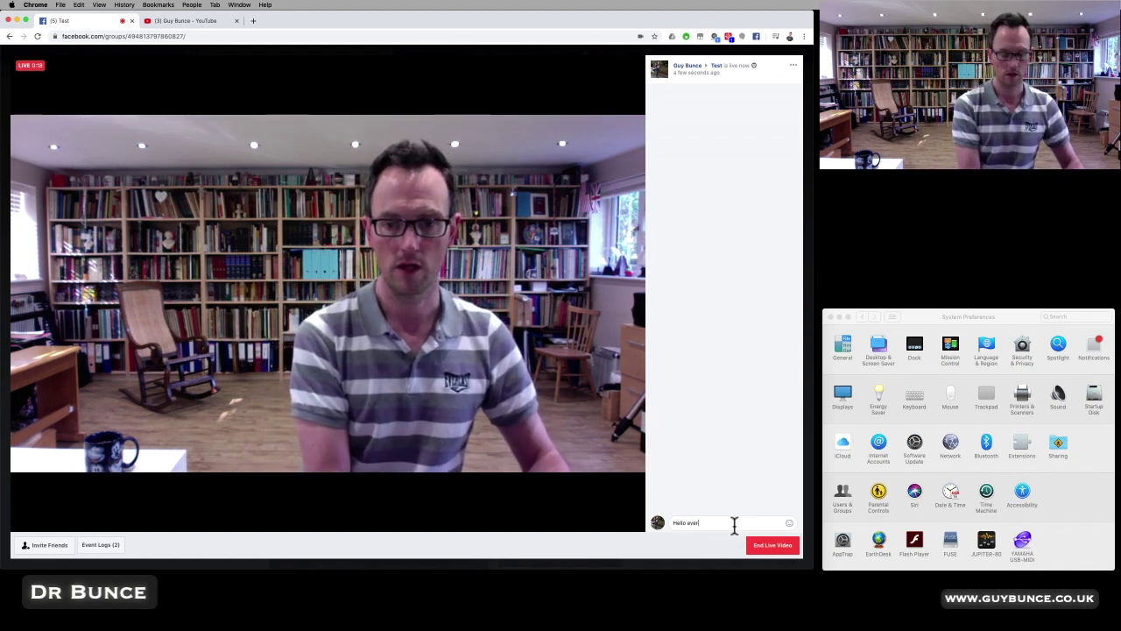
{"action": "key", "text": "Return"}
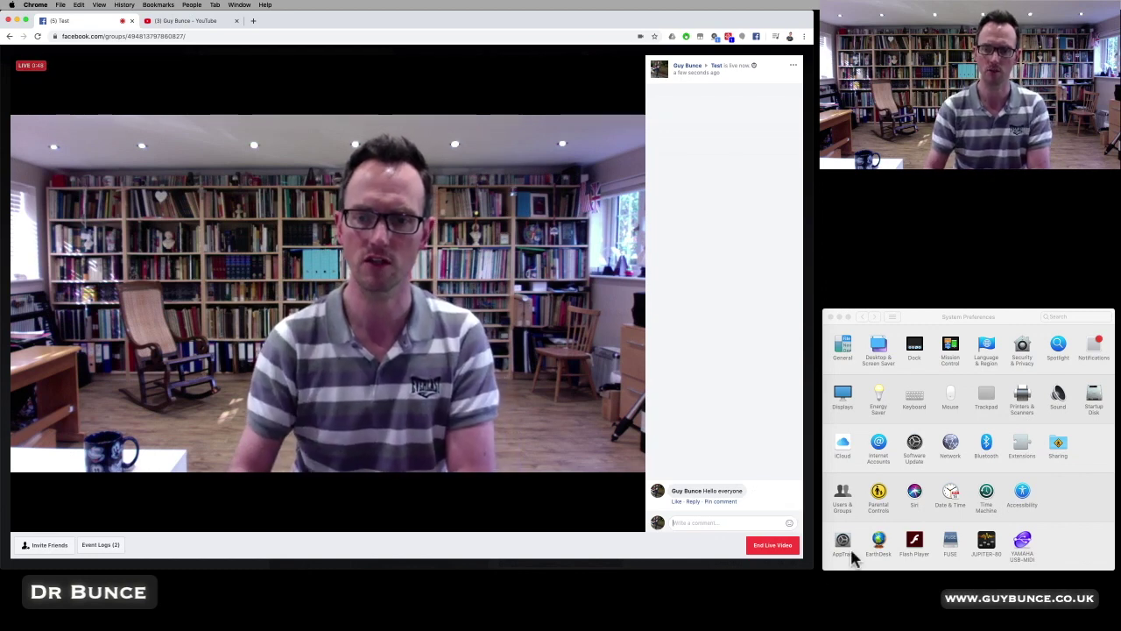
{"action": "left_click", "coordinate": [774, 550]}
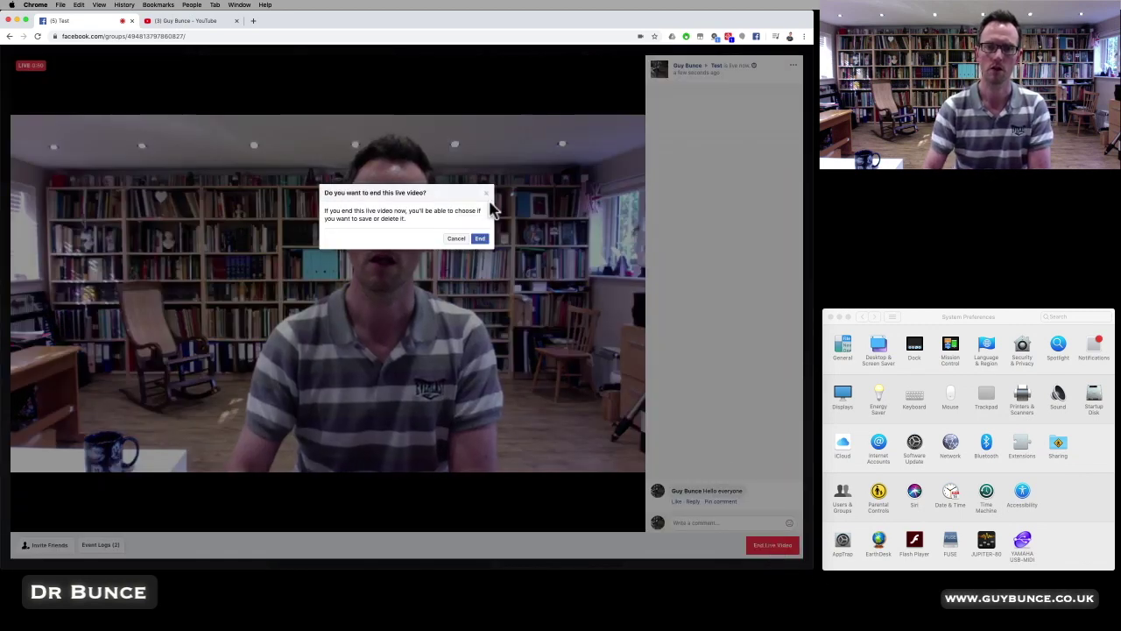
- Confirm ending the live video and reload the Test group to show the new live post
{"action": "left_click", "coordinate": [480, 239]}
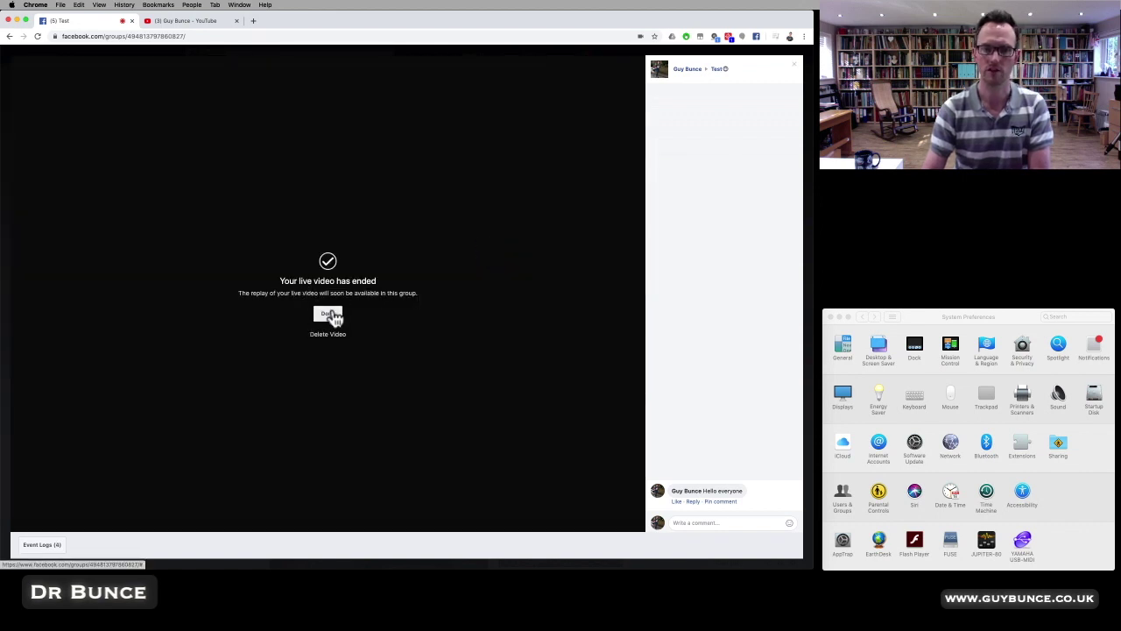
{"action": "left_click", "coordinate": [329, 314]}
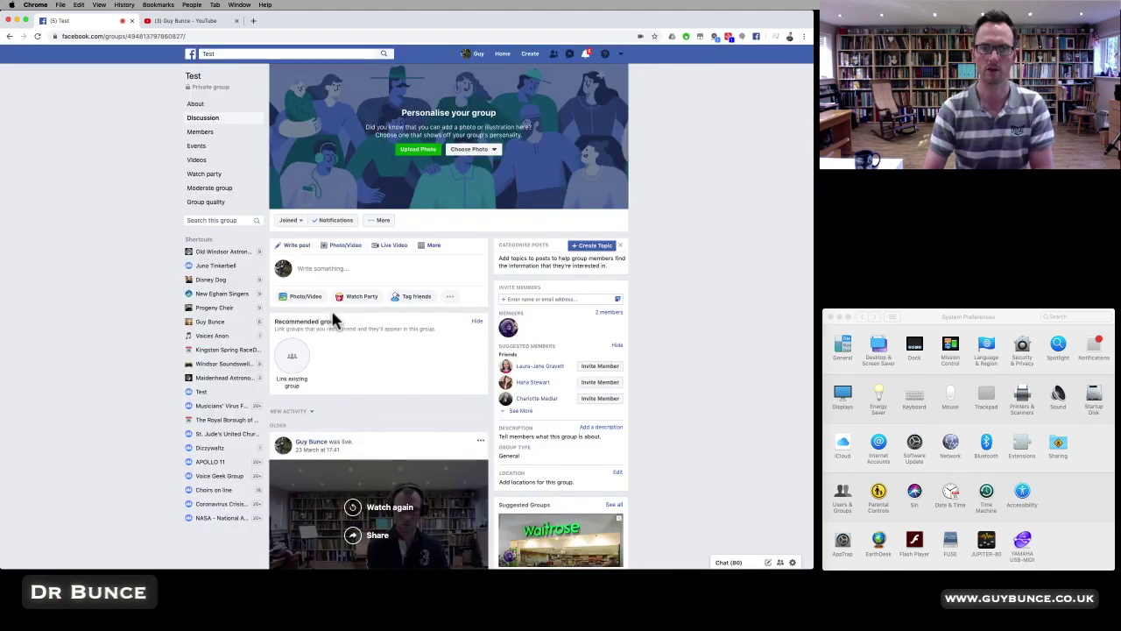
{"action": "left_click", "coordinate": [37, 37]}
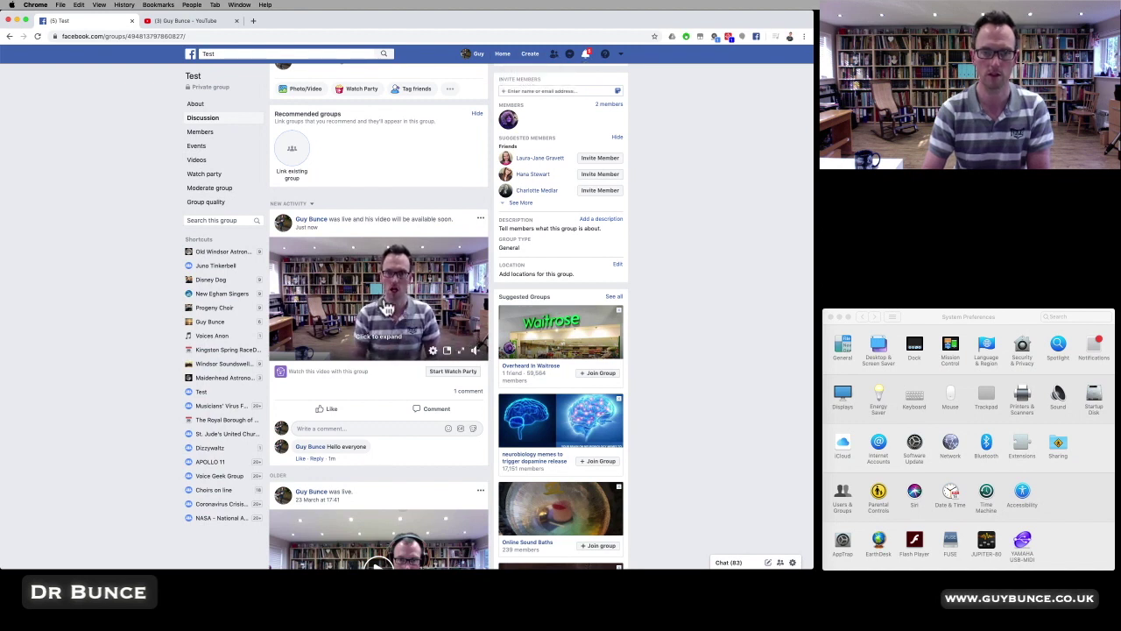
{"action": "mouse_move", "coordinate": [474, 348]}
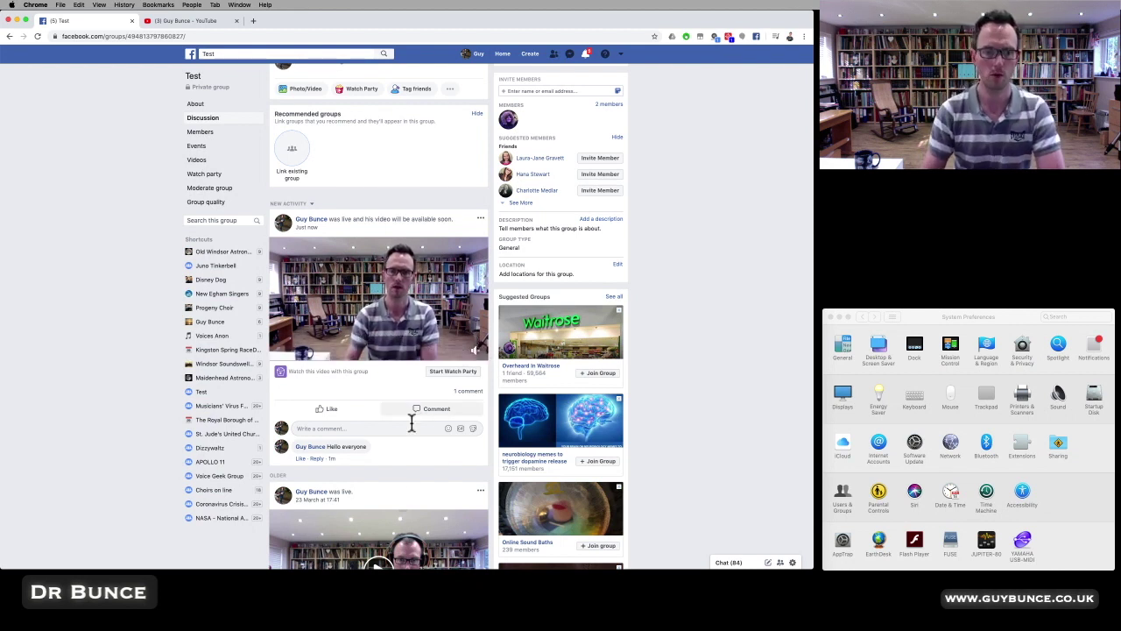
- Reload the group page and switch the live post's comments to Real-time order
{"action": "scroll", "coordinate": [393, 317], "scroll_direction": "down", "scroll_amount": 2}
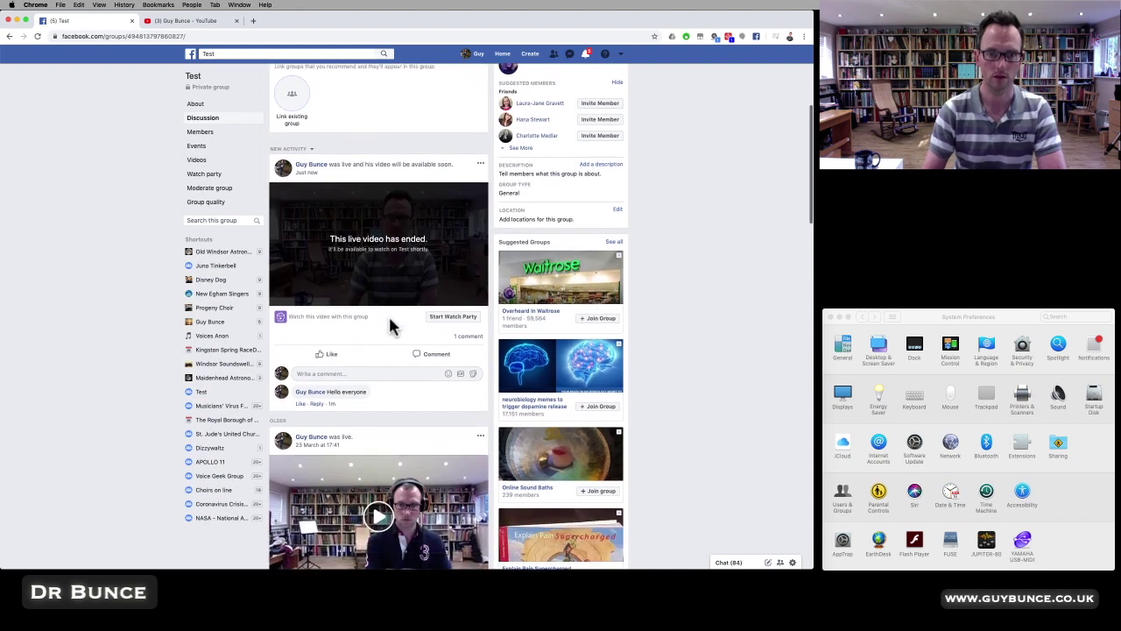
{"action": "left_click", "coordinate": [36, 37]}
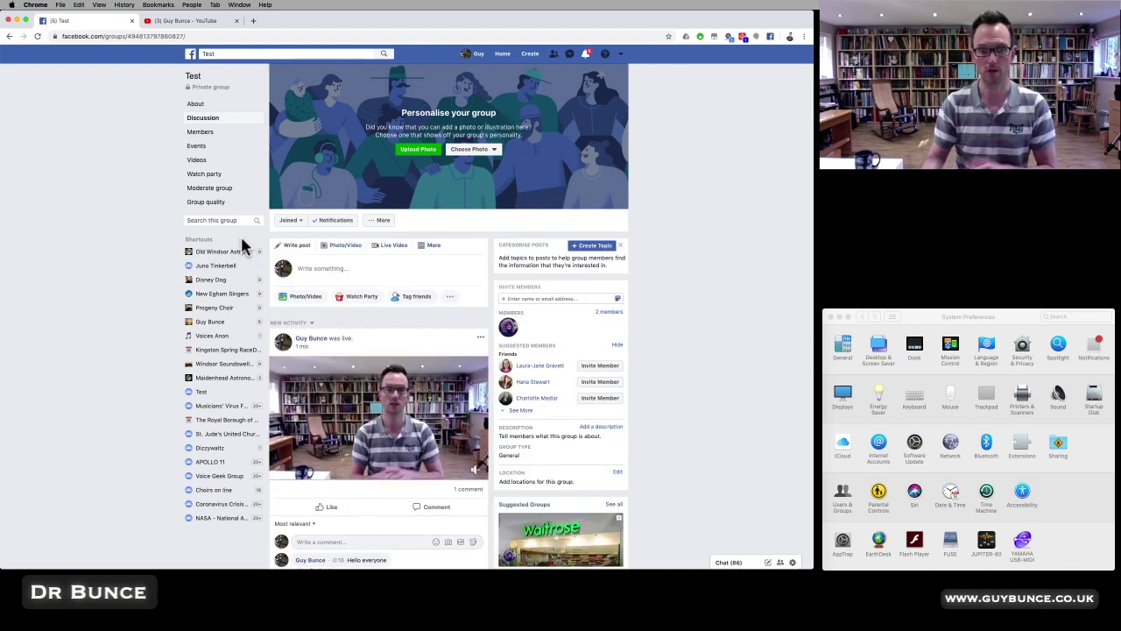
{"action": "scroll", "coordinate": [368, 386], "scroll_direction": "down", "scroll_amount": 2}
{"action": "scroll", "coordinate": [368, 386], "scroll_direction": "down", "scroll_amount": 2}
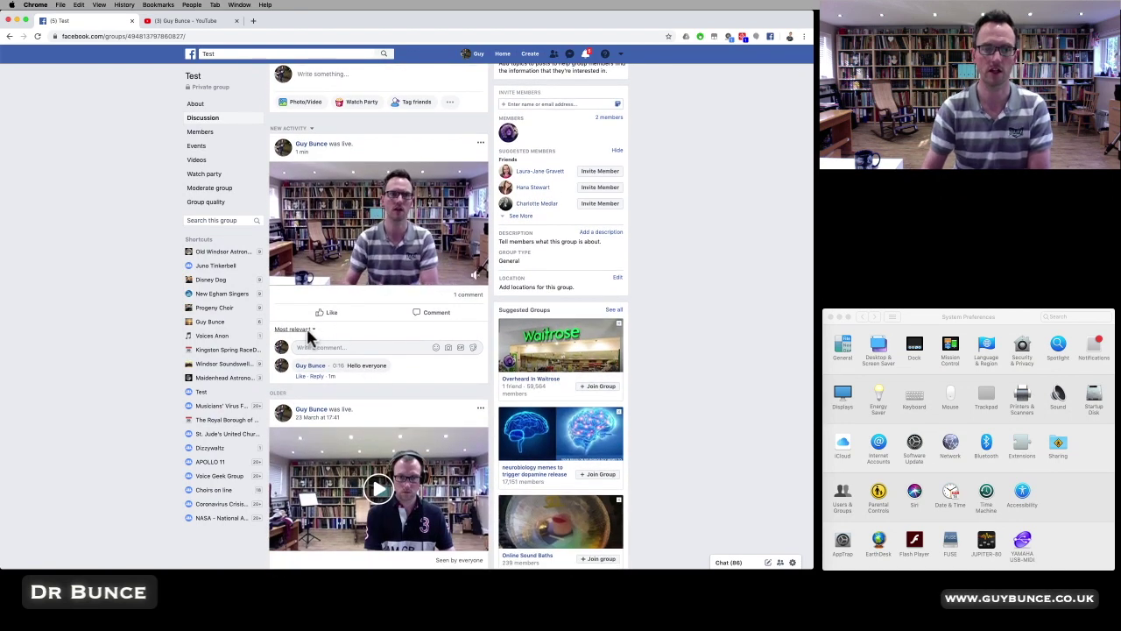
{"action": "left_click", "coordinate": [304, 331]}
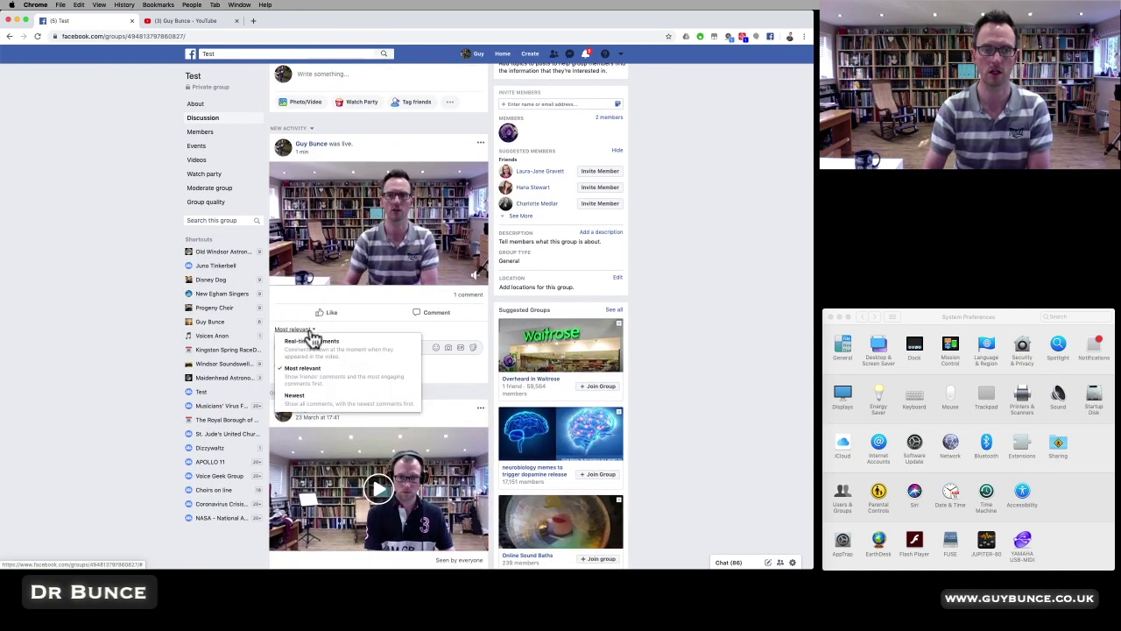
{"action": "left_click", "coordinate": [321, 350]}
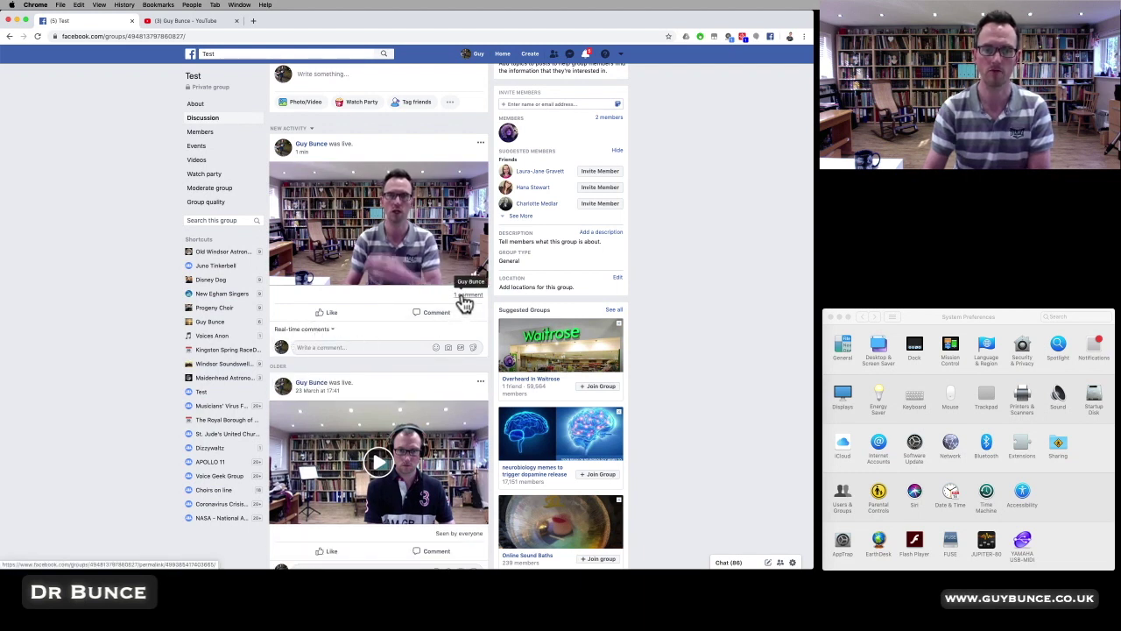
- Expand the 'Hello everyone' comment shown at 0:16 of the replay
{"action": "mouse_move", "coordinate": [352, 275]}
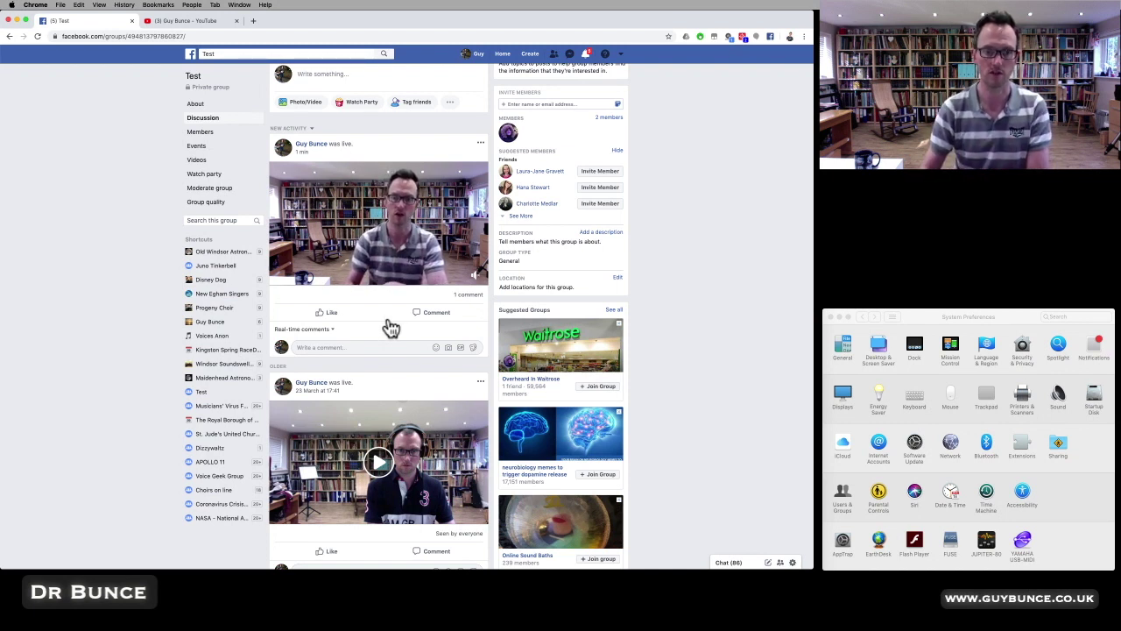
{"action": "left_click", "coordinate": [467, 298]}
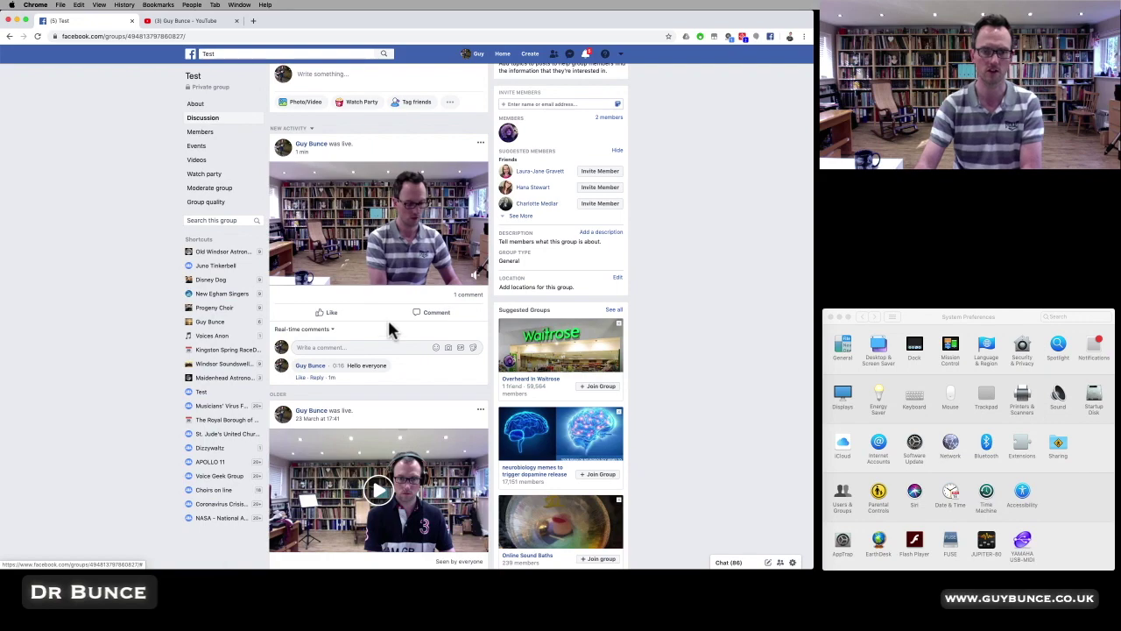
{"action": "scroll", "coordinate": [450, 383], "scroll_direction": "down", "scroll_amount": 5}
{"action": "scroll", "coordinate": [450, 383], "scroll_direction": "up", "scroll_amount": 5}
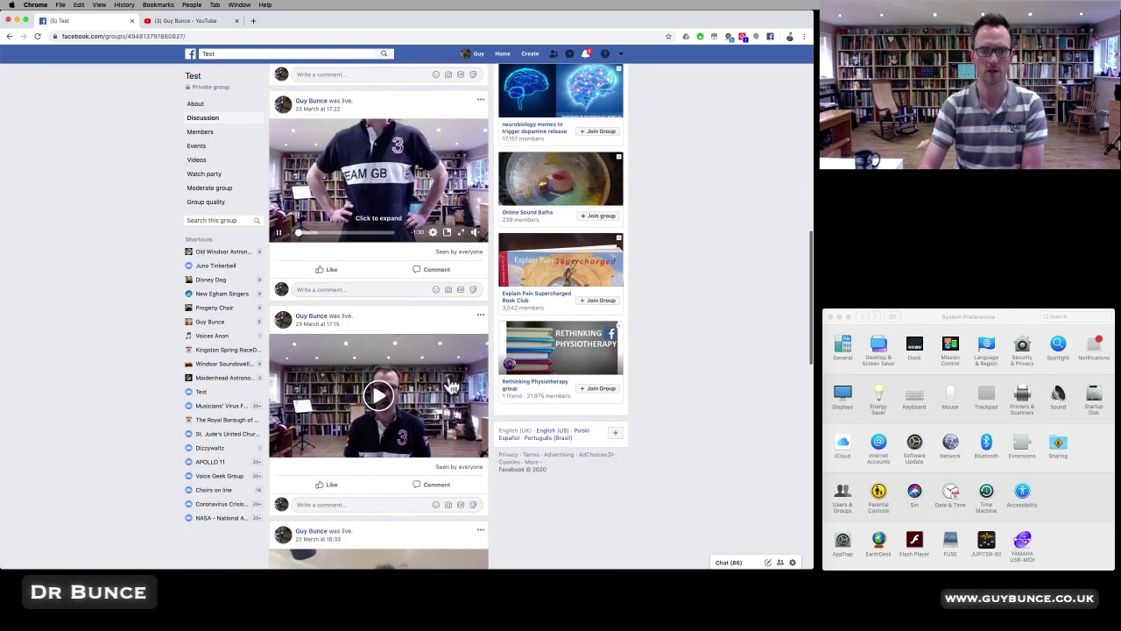
{"action": "scroll", "coordinate": [451, 383], "scroll_direction": "up", "scroll_amount": 3}
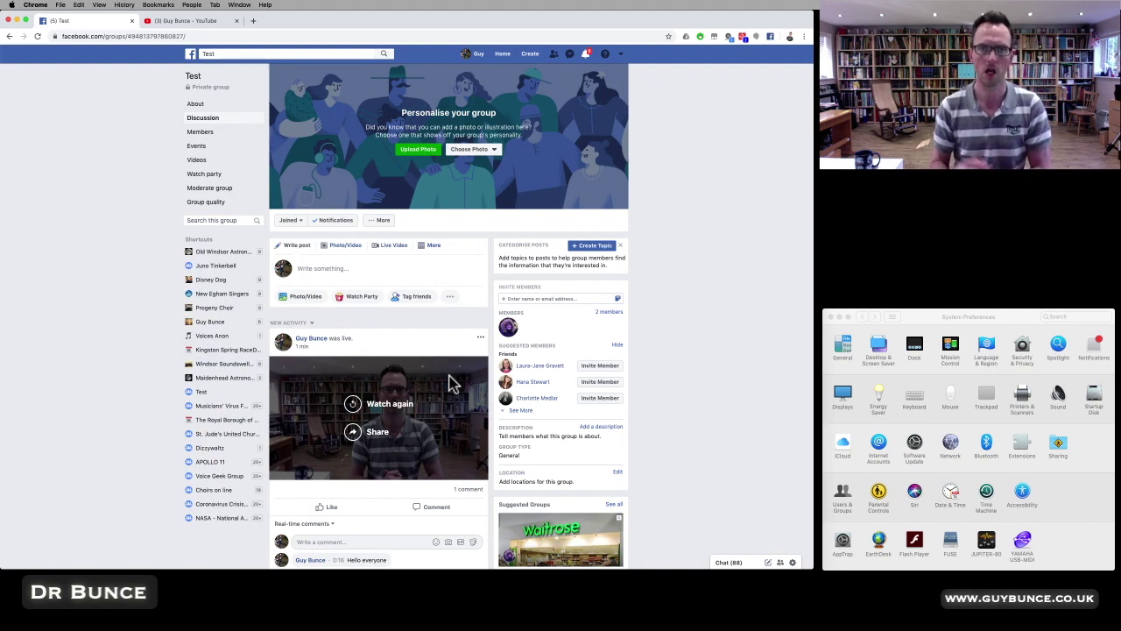
- Switch to the YouTube tab and choose Go live from the Create menu
{"action": "left_click", "coordinate": [191, 22]}
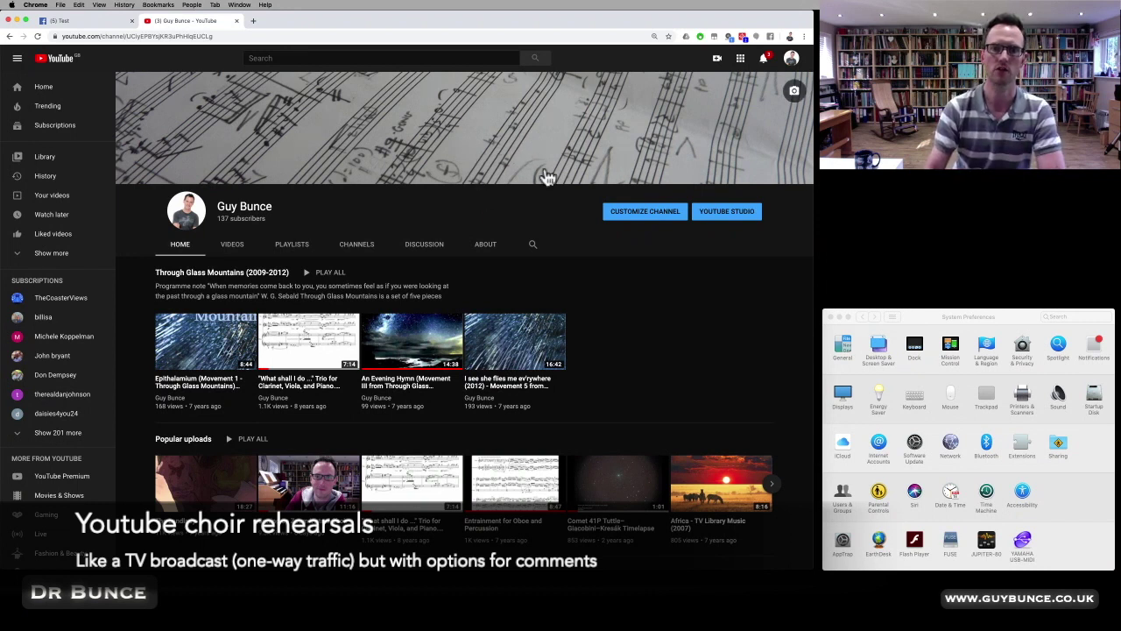
{"action": "left_click", "coordinate": [718, 59]}
{"action": "left_click", "coordinate": [741, 91]}
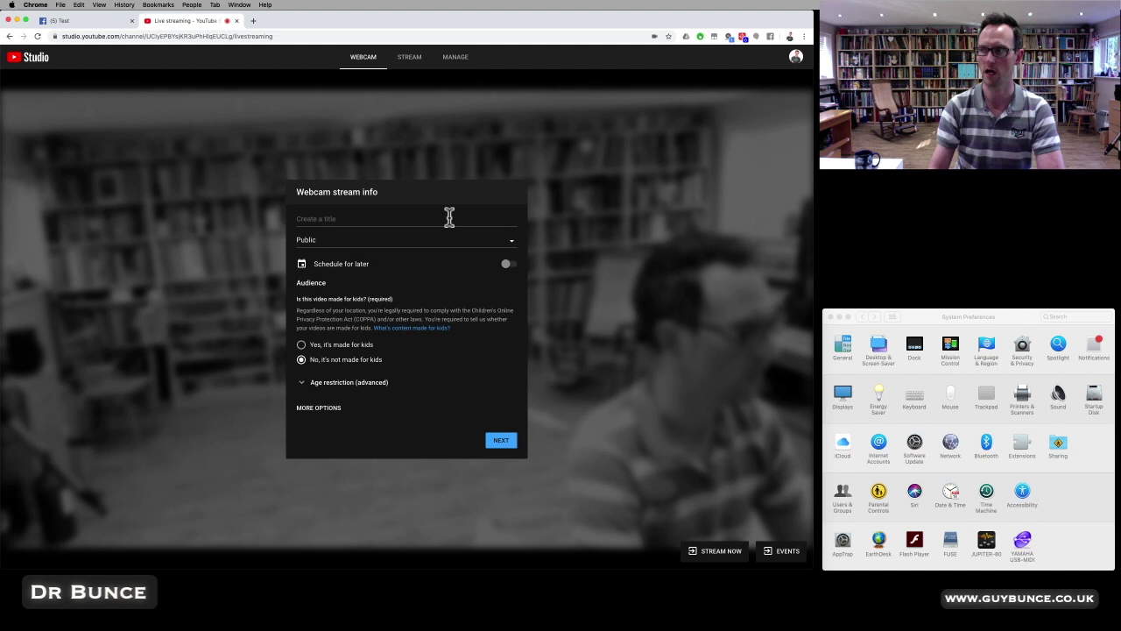
- Name the webcam stream 'Trial 5', change visibility from Public to Unlisted, and expand More Options
{"action": "left_click", "coordinate": [391, 225]}
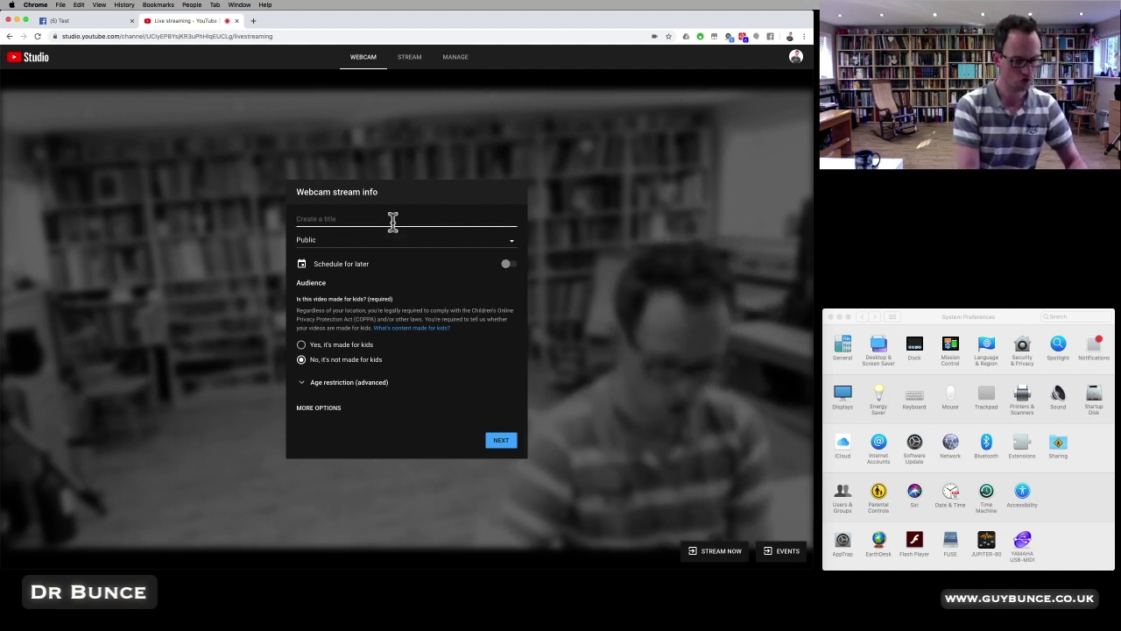
{"action": "type", "text": "Trial "}
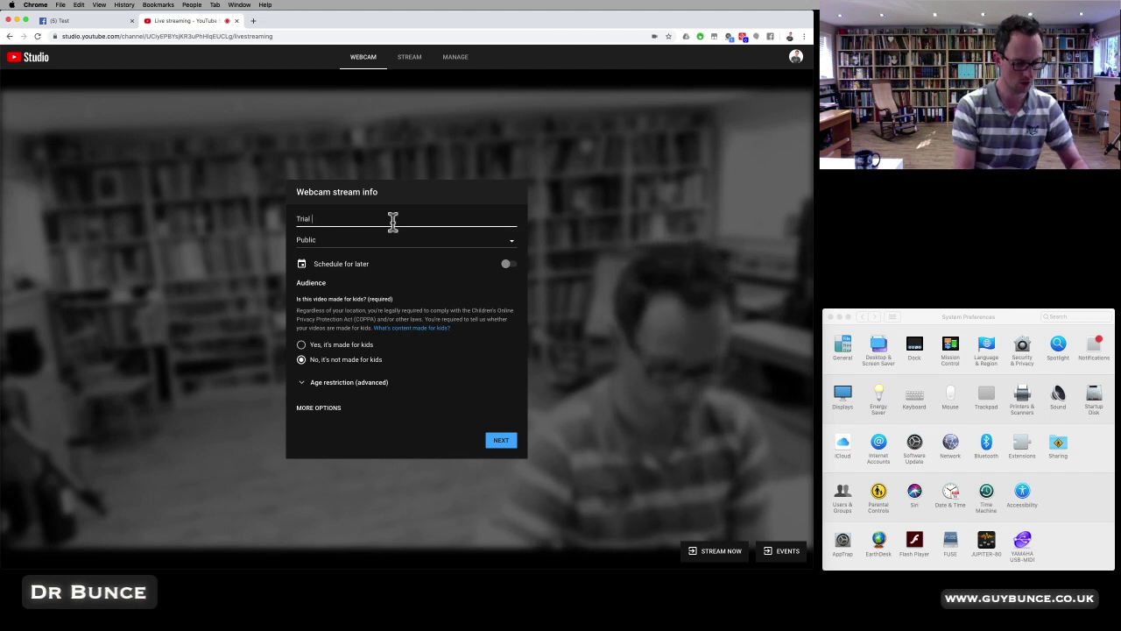
{"action": "type", "text": "5"}
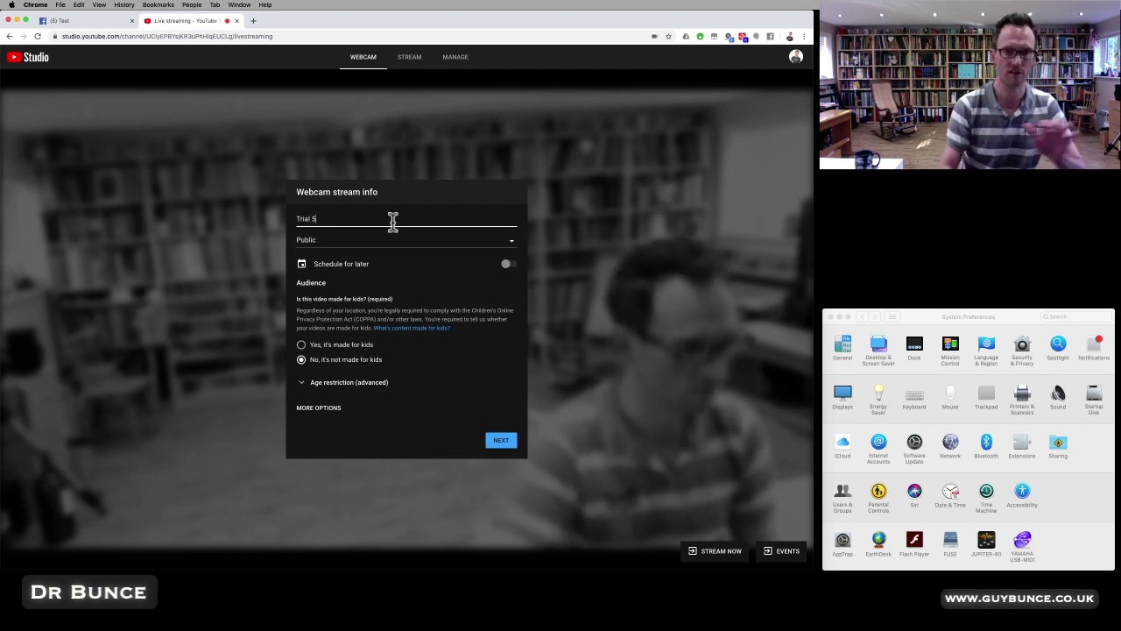
{"action": "left_click", "coordinate": [434, 250]}
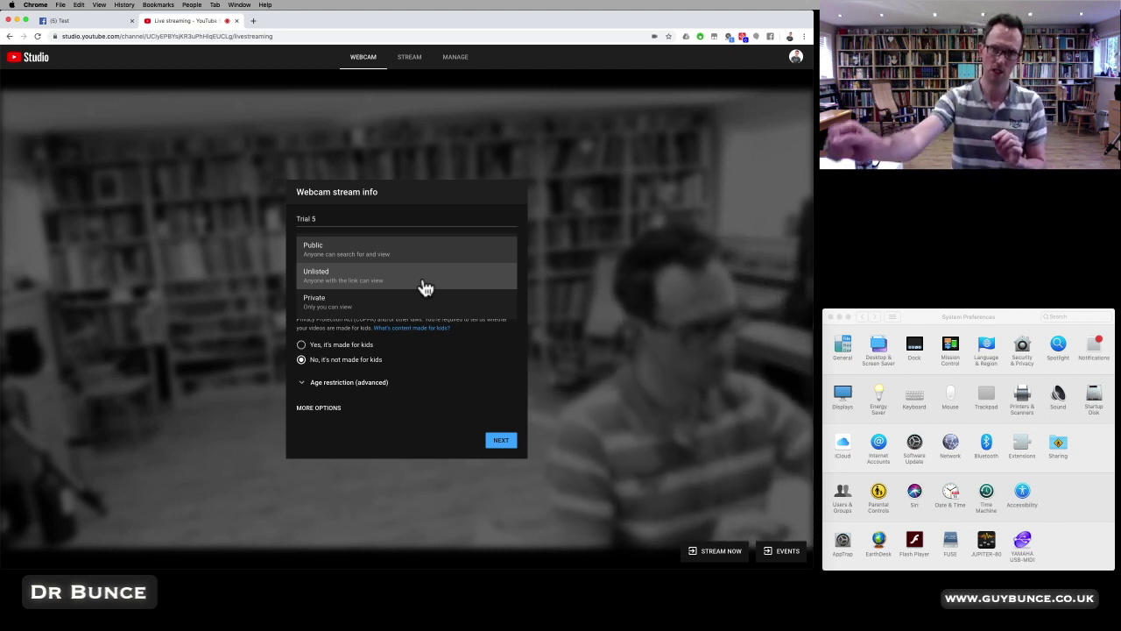
{"action": "left_click", "coordinate": [375, 253]}
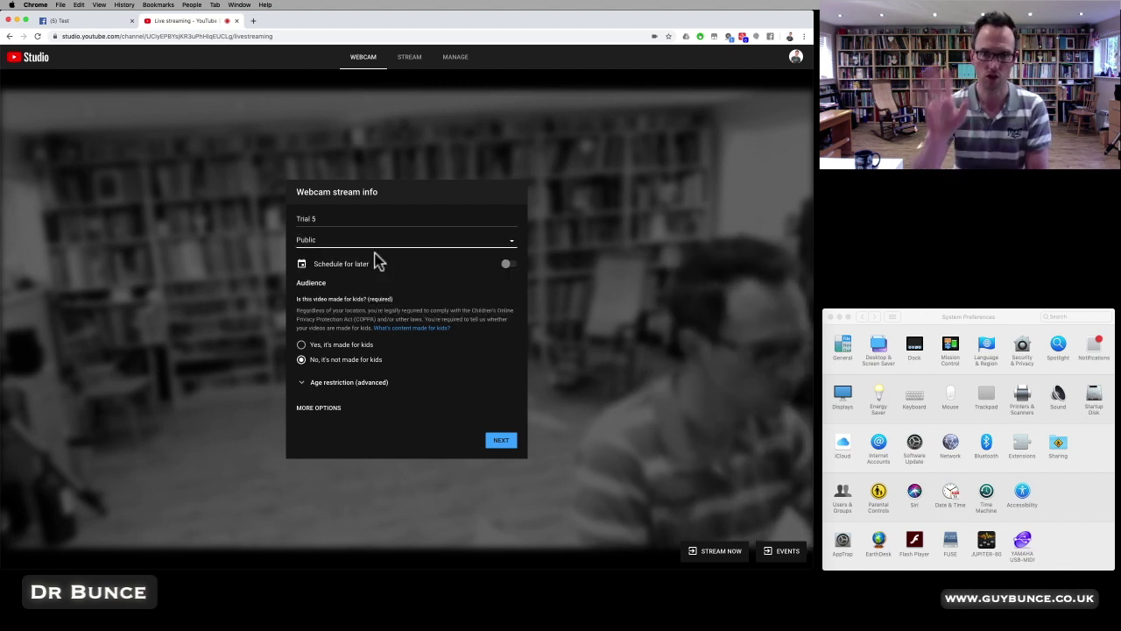
{"action": "left_click", "coordinate": [381, 248]}
{"action": "left_click", "coordinate": [381, 274]}
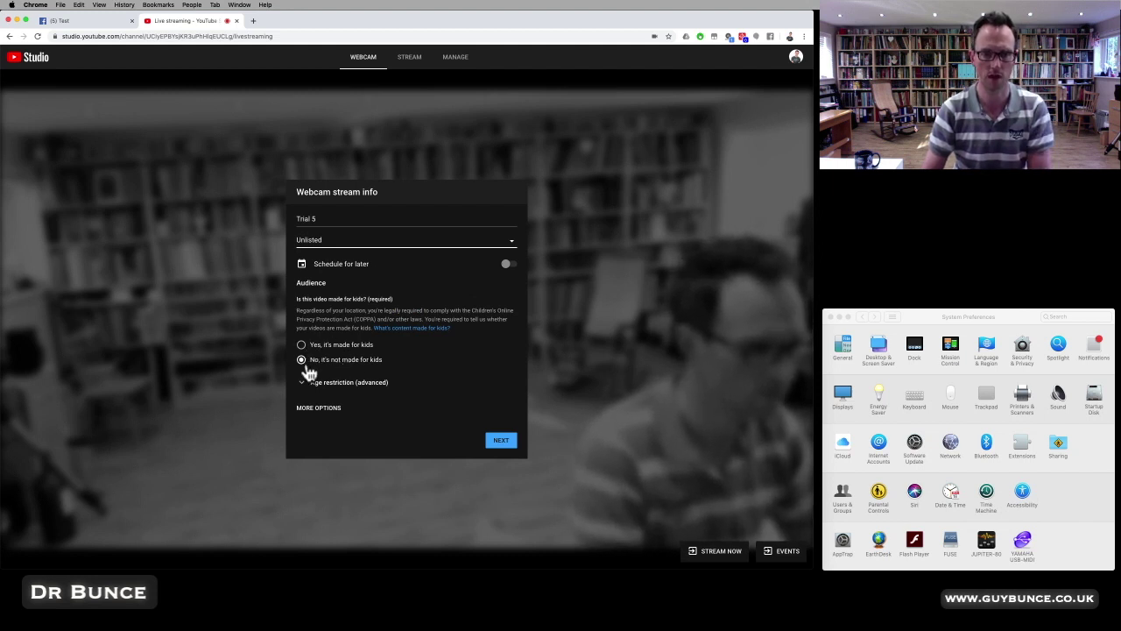
{"action": "left_click", "coordinate": [320, 409]}
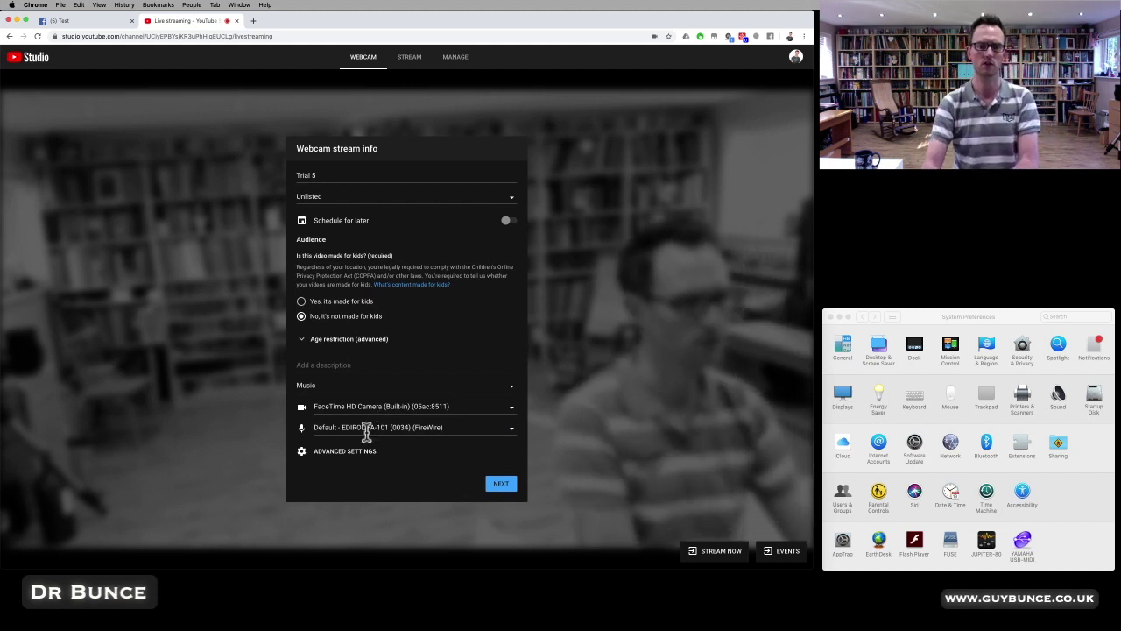
- Change the stream's category from Music to Education
{"action": "left_click", "coordinate": [325, 389]}
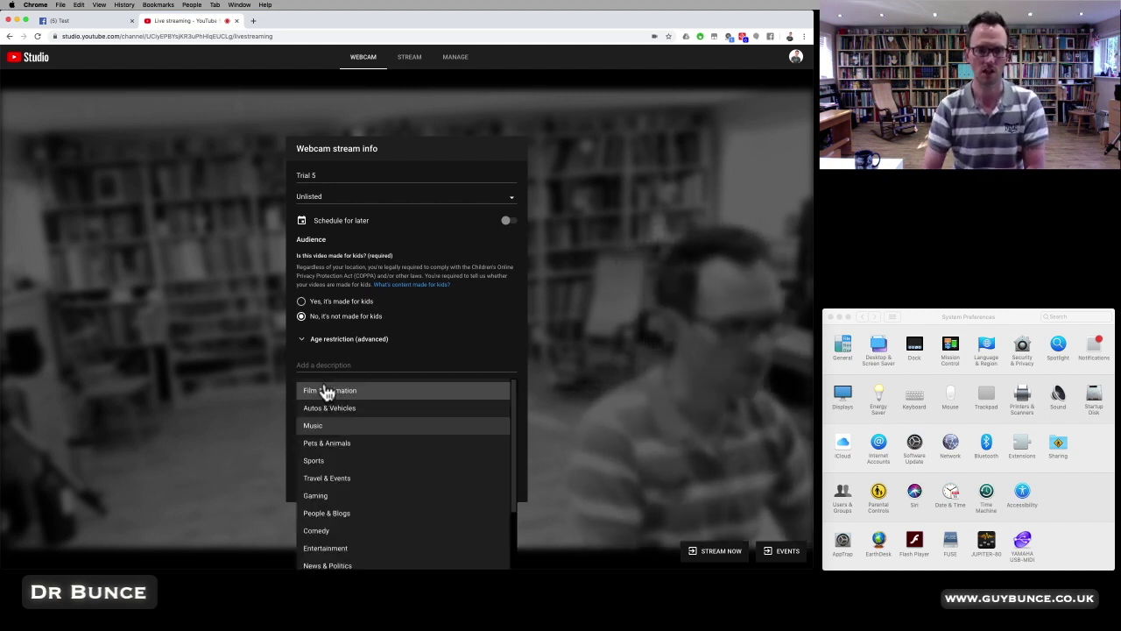
{"action": "scroll", "coordinate": [355, 545], "scroll_direction": "down", "scroll_amount": 3}
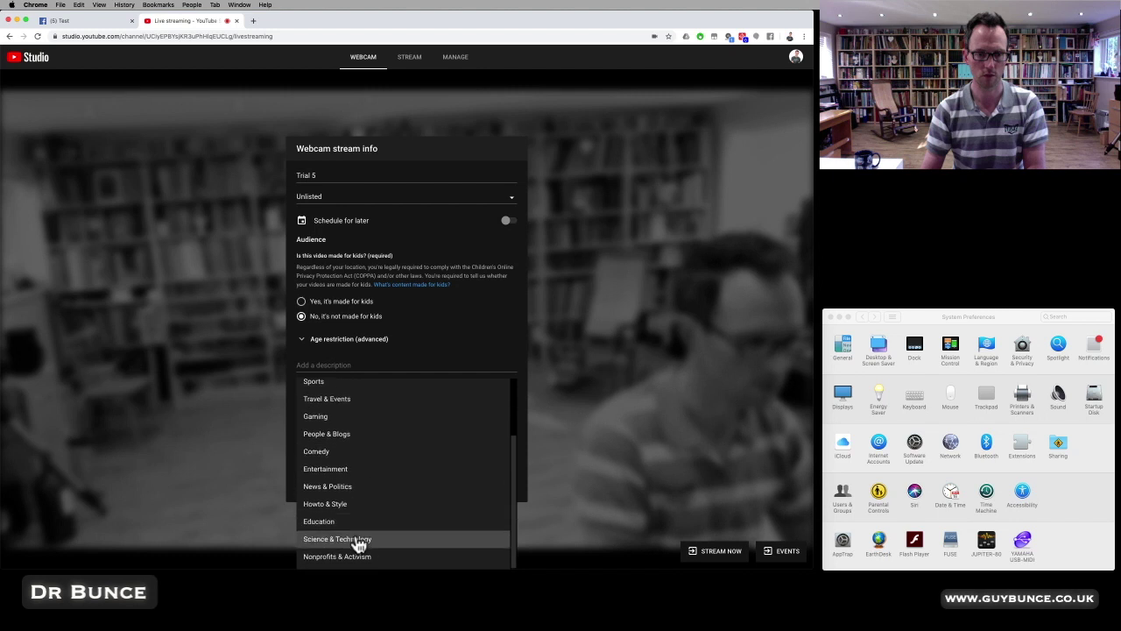
{"action": "left_click", "coordinate": [358, 524]}
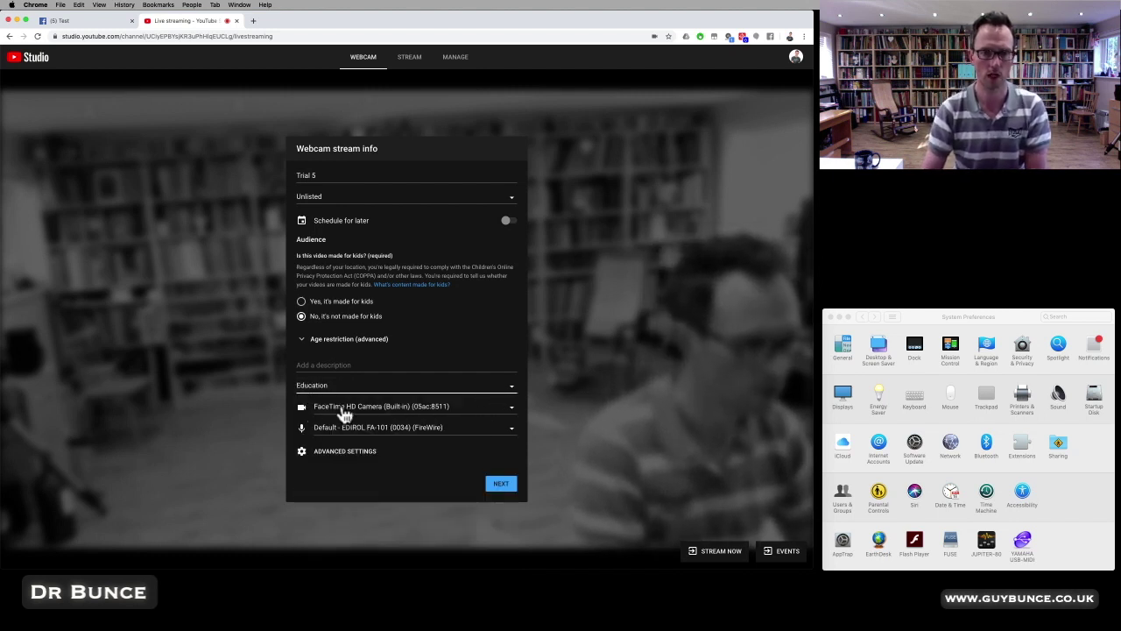
- Try the HD Pro Webcam C920, then revert to the built-in FaceTime HD Camera
{"action": "left_click", "coordinate": [382, 416]}
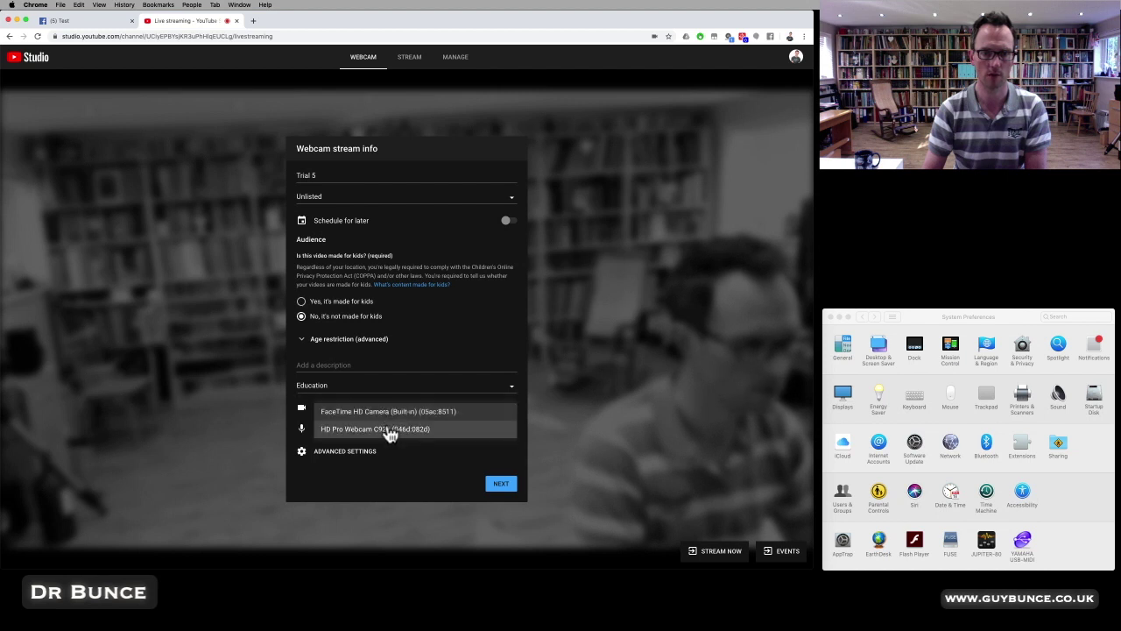
{"action": "left_click", "coordinate": [393, 431]}
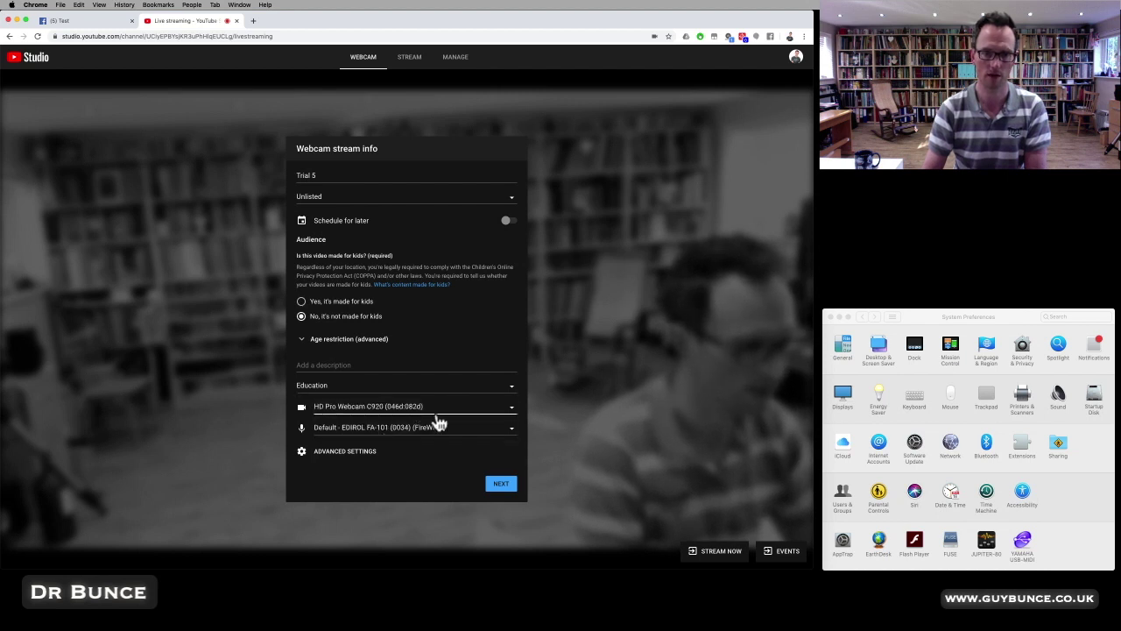
{"action": "left_click", "coordinate": [347, 414]}
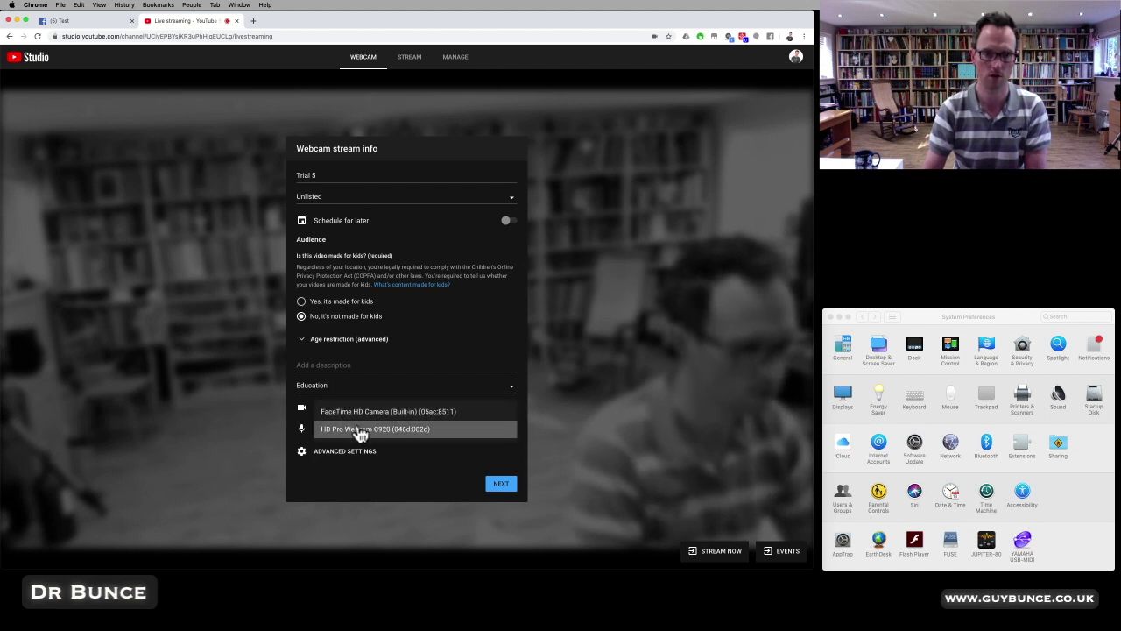
{"action": "left_click", "coordinate": [359, 416]}
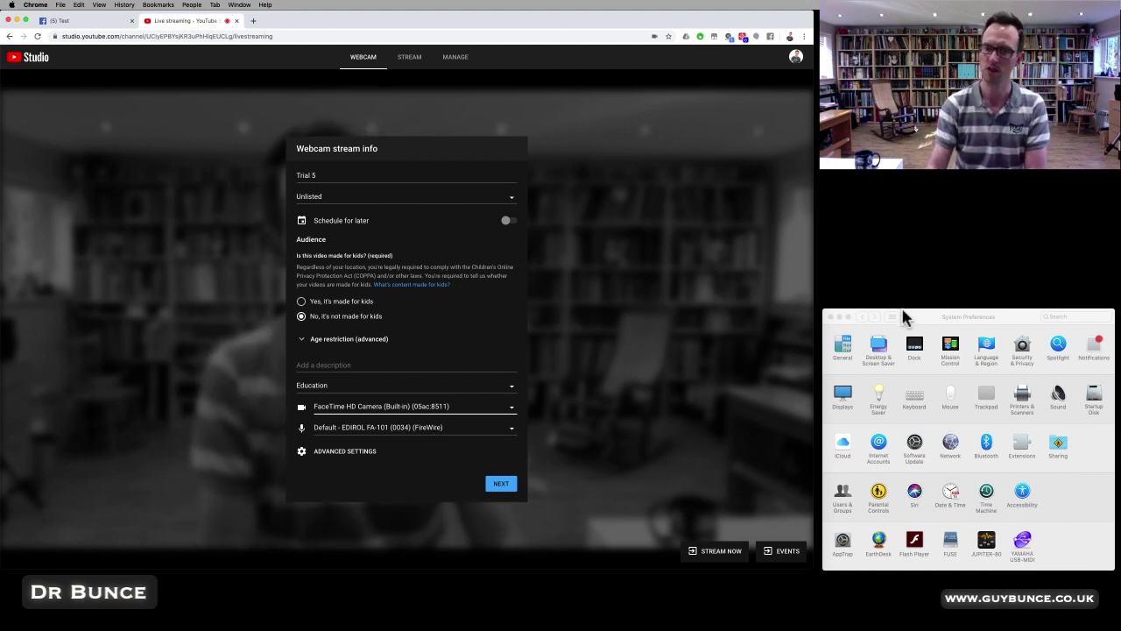
{"action": "left_click", "coordinate": [931, 328]}
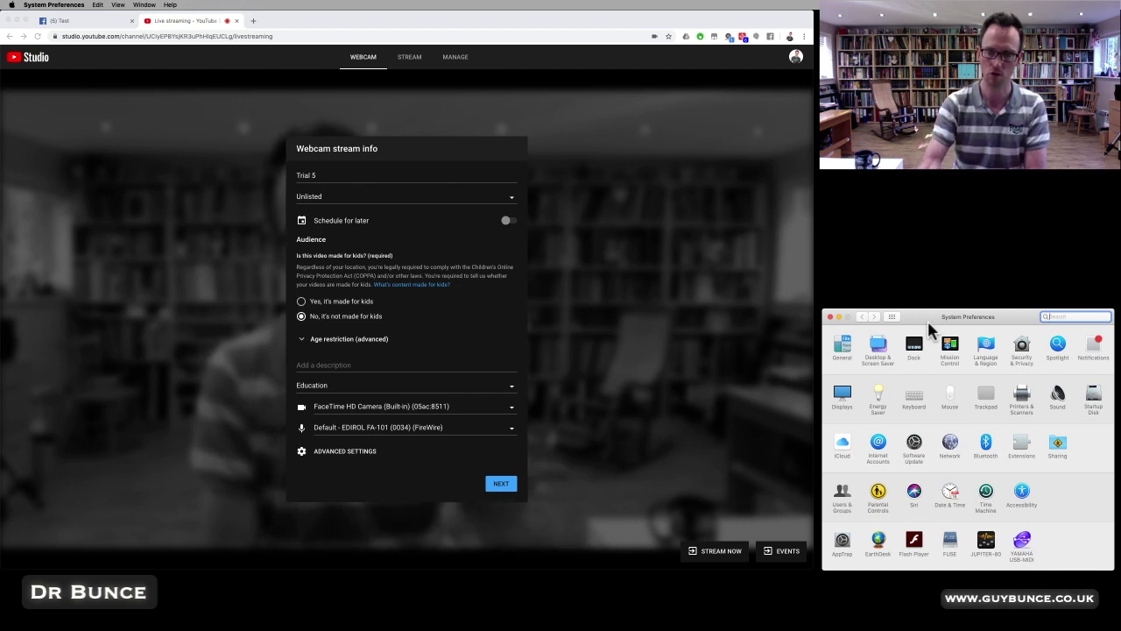
- Show the Sound input devices in System Preferences, then advance to the Trial 5 stream preview
{"action": "left_click", "coordinate": [1058, 399]}
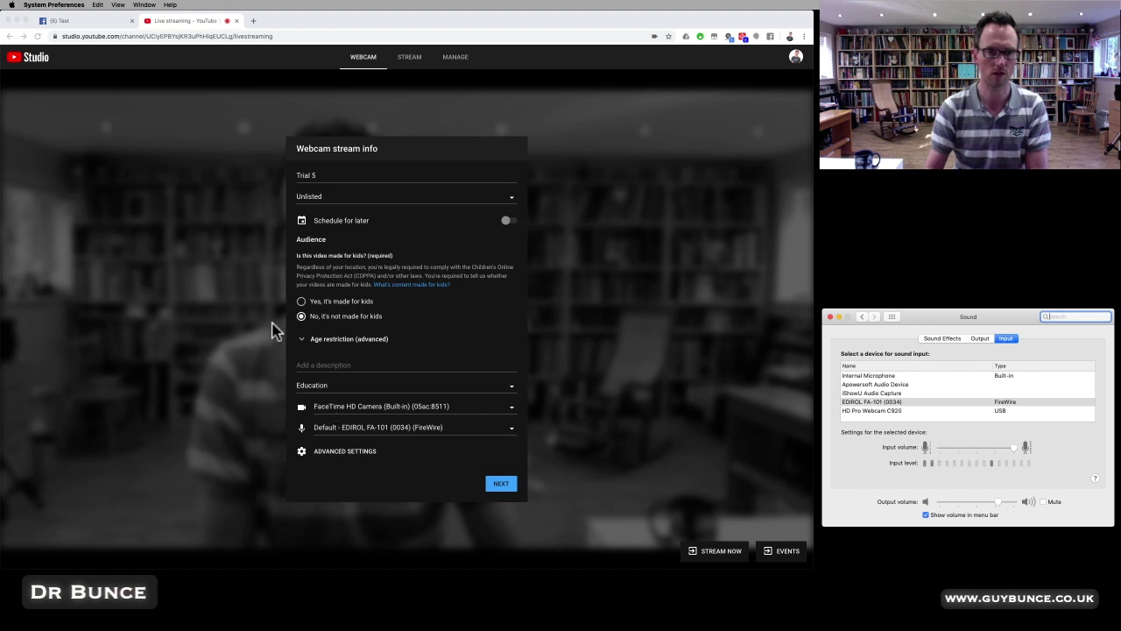
{"action": "left_click", "coordinate": [503, 487]}
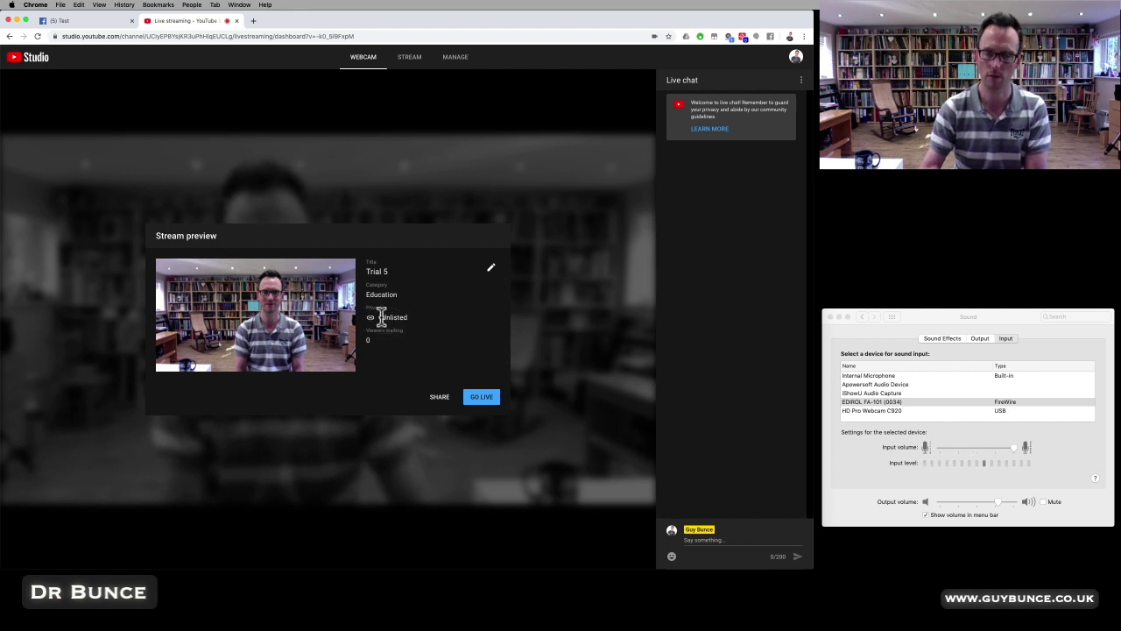
- Go live with the Unlisted Trial 5 stream from the Stream preview
{"action": "left_click", "coordinate": [491, 399]}
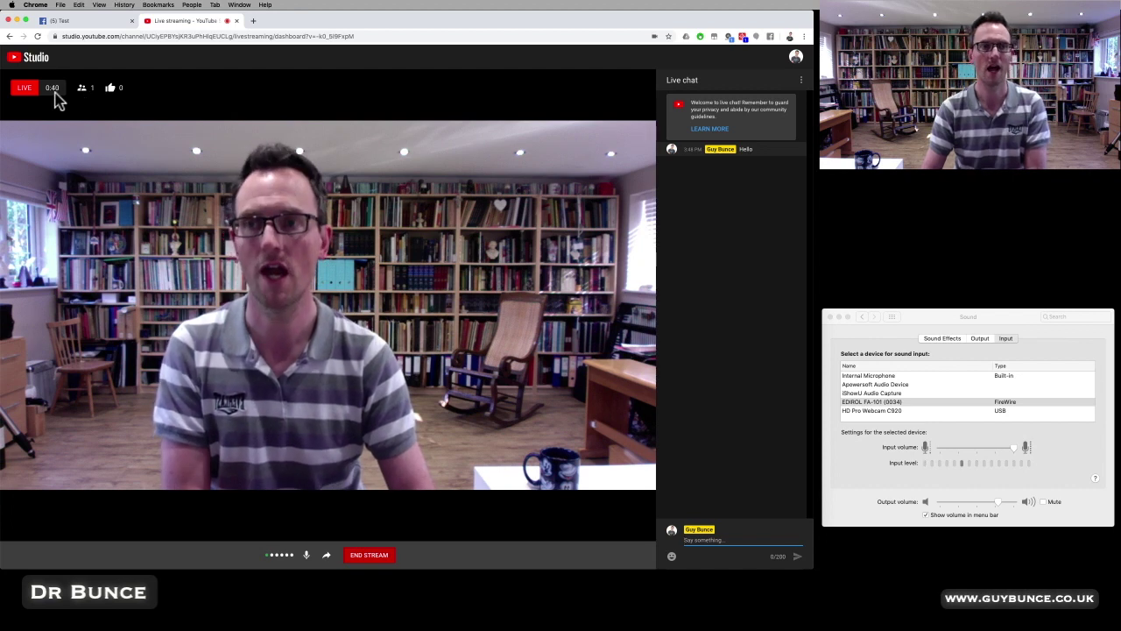
- End the Trial 5 stream, confirm, and dismiss the summary to reach the Manage tab
{"action": "left_click", "coordinate": [369, 555]}
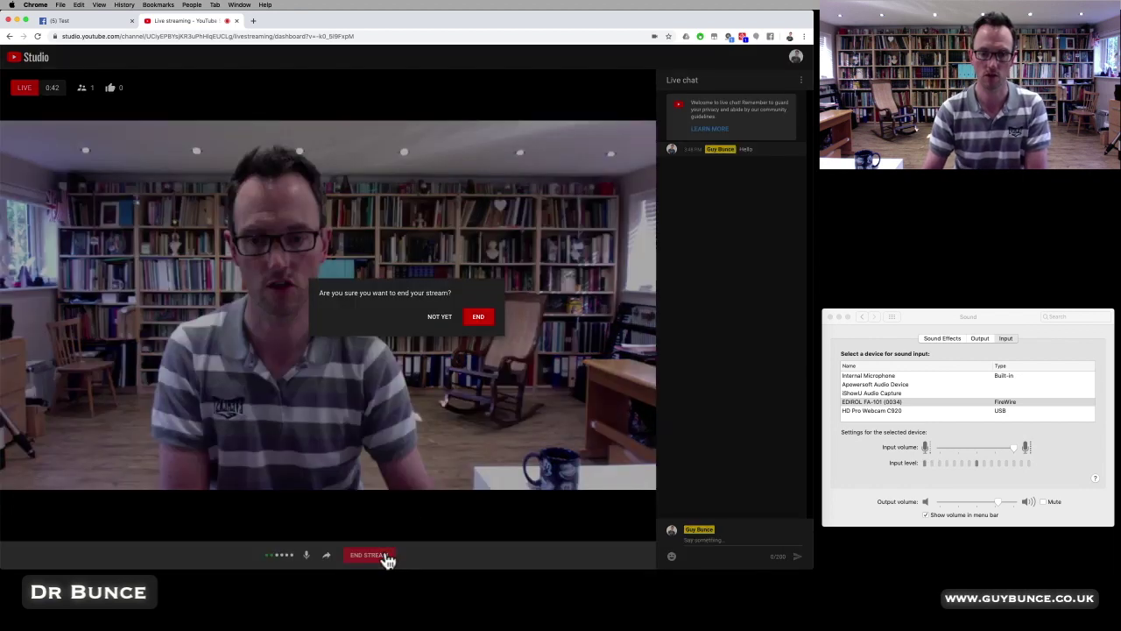
{"action": "left_click", "coordinate": [480, 318]}
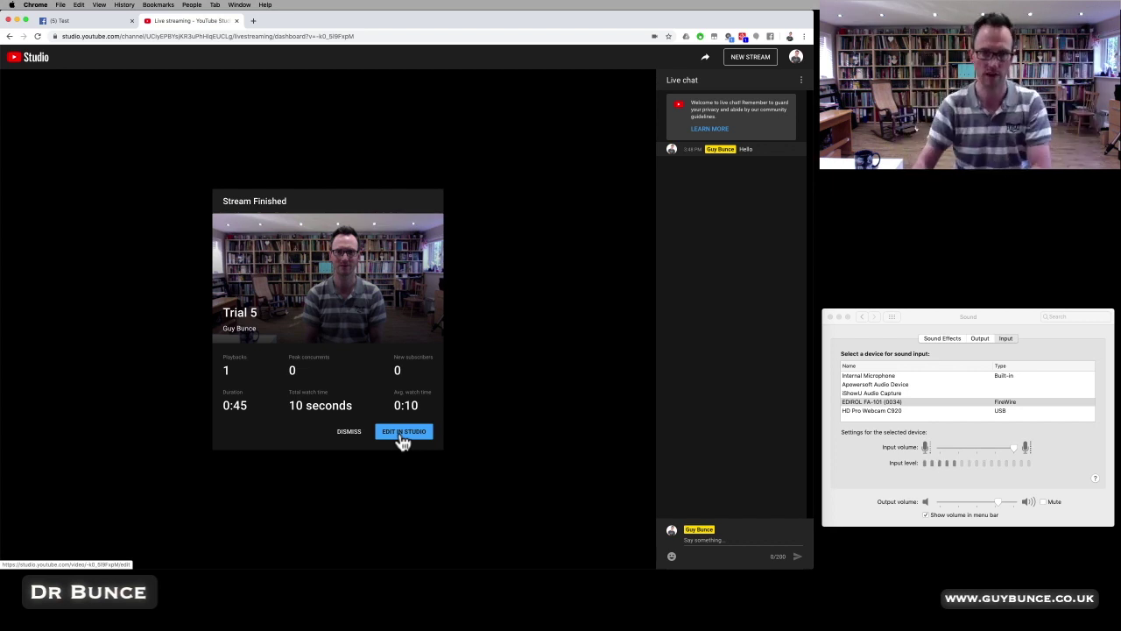
{"action": "left_click", "coordinate": [350, 432]}
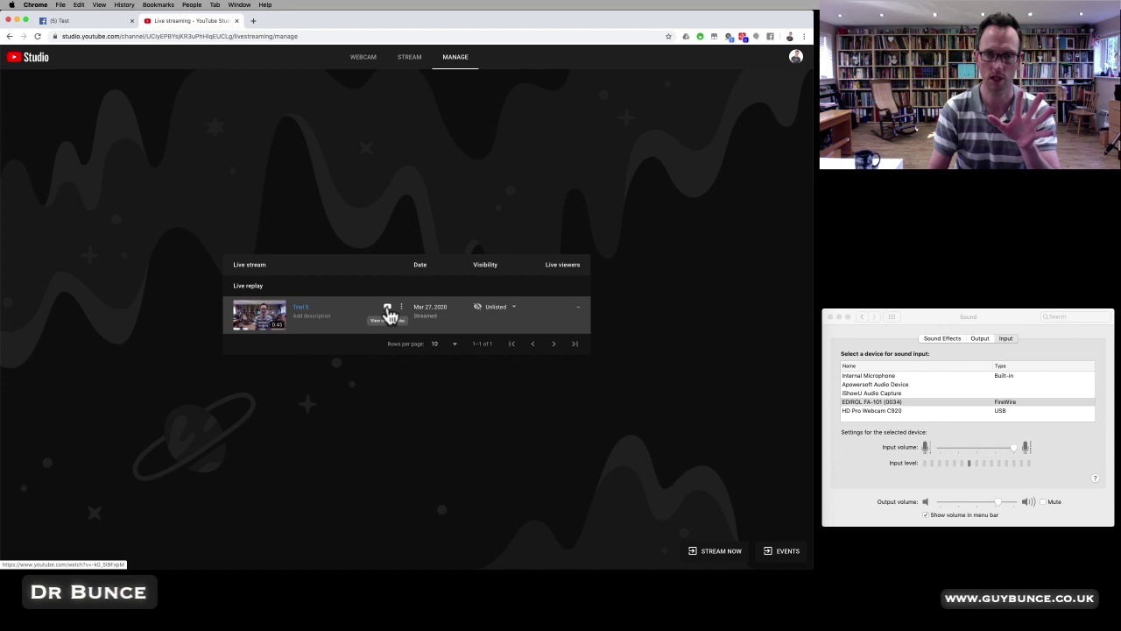
- Pause the Trial 5 replay on its YouTube watch page and select its short unlisted Share link
{"action": "left_click", "coordinate": [387, 309]}
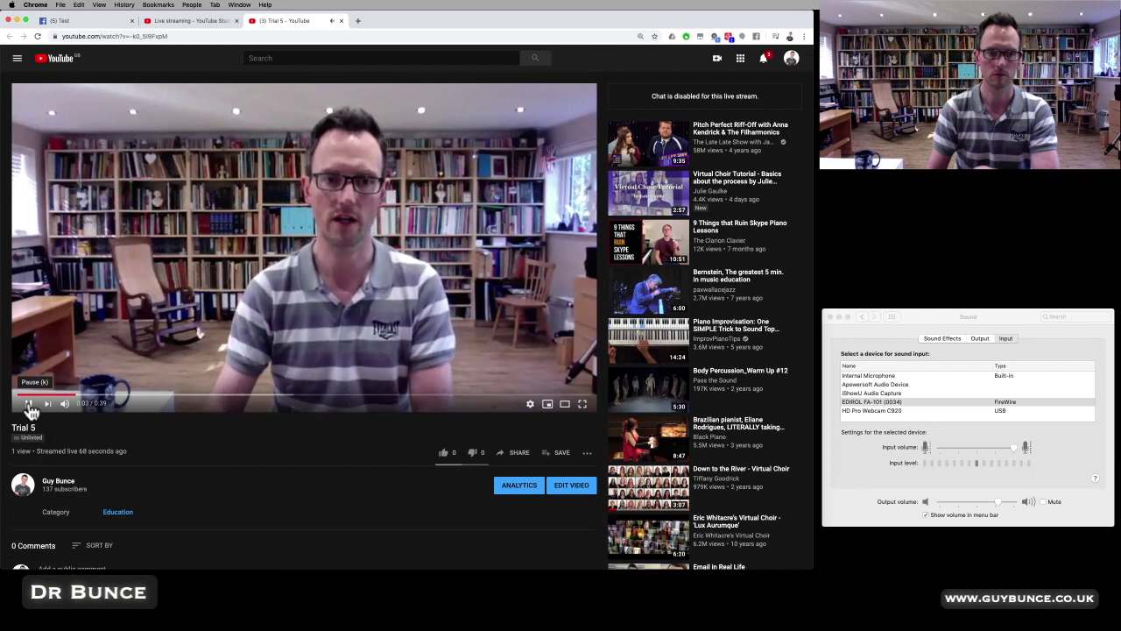
{"action": "left_click", "coordinate": [29, 405]}
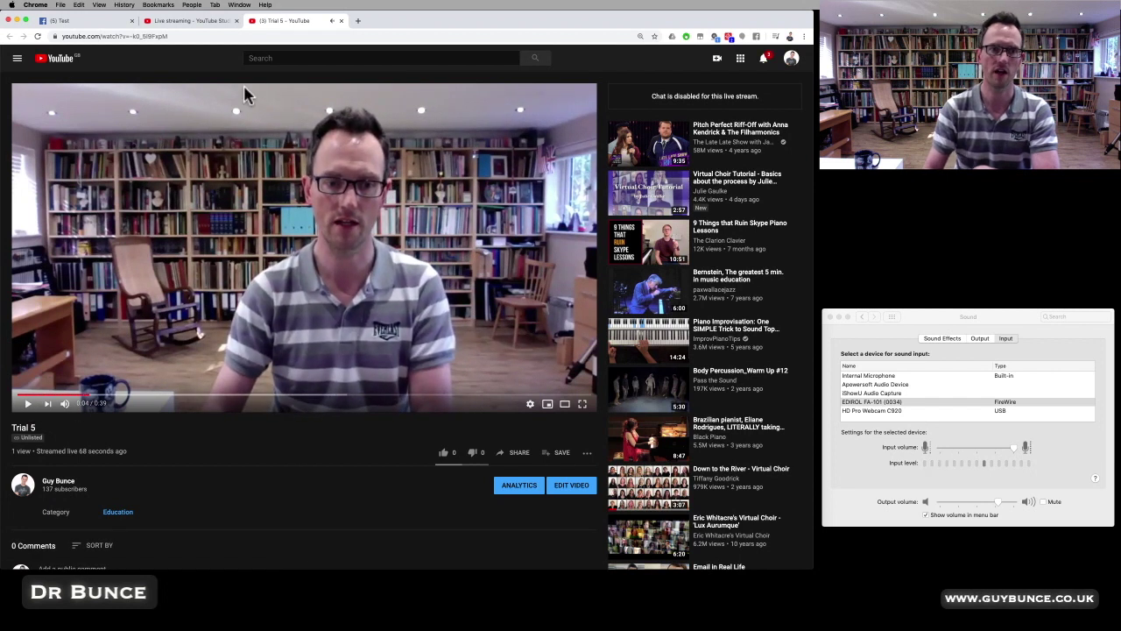
{"action": "left_click", "coordinate": [162, 34]}
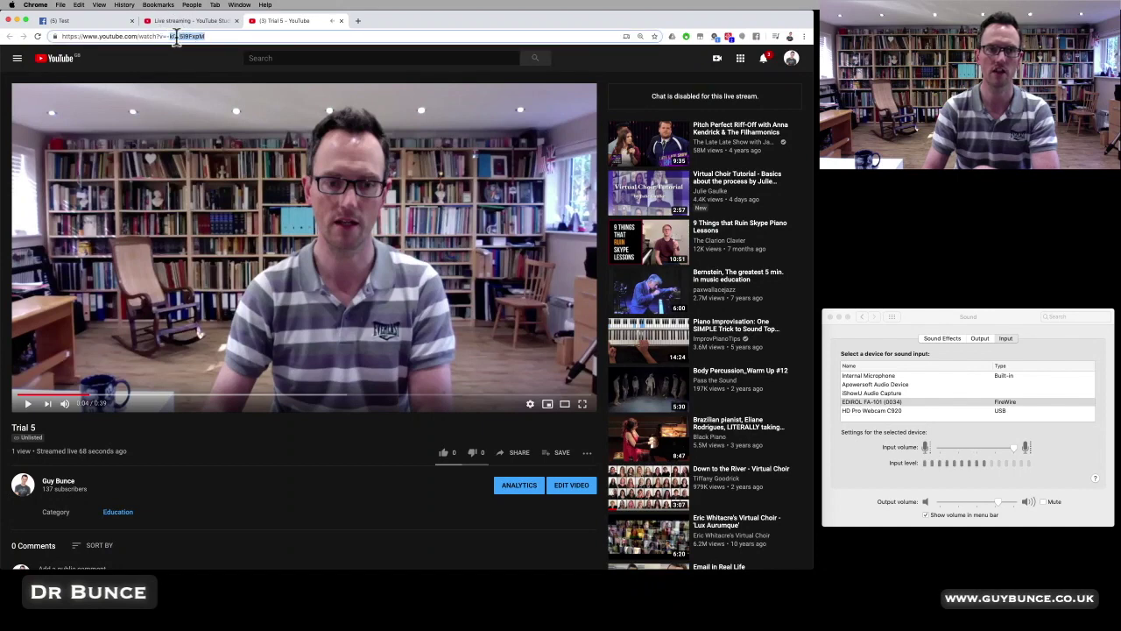
{"action": "left_click", "coordinate": [194, 35]}
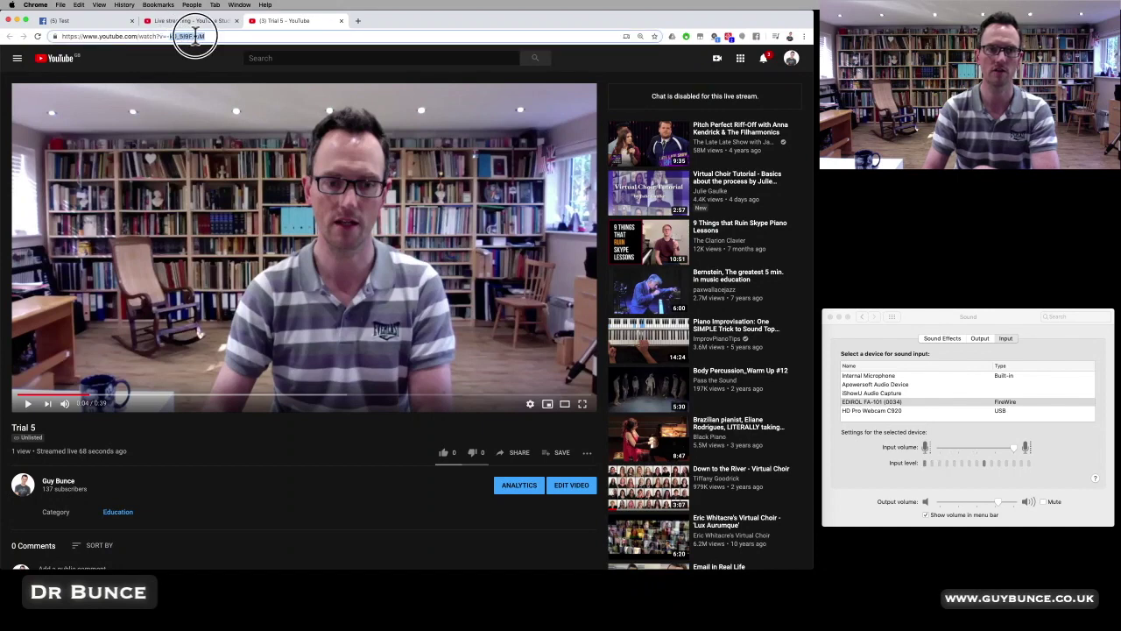
{"action": "left_click", "coordinate": [517, 452]}
{"action": "left_click", "coordinate": [378, 326]}
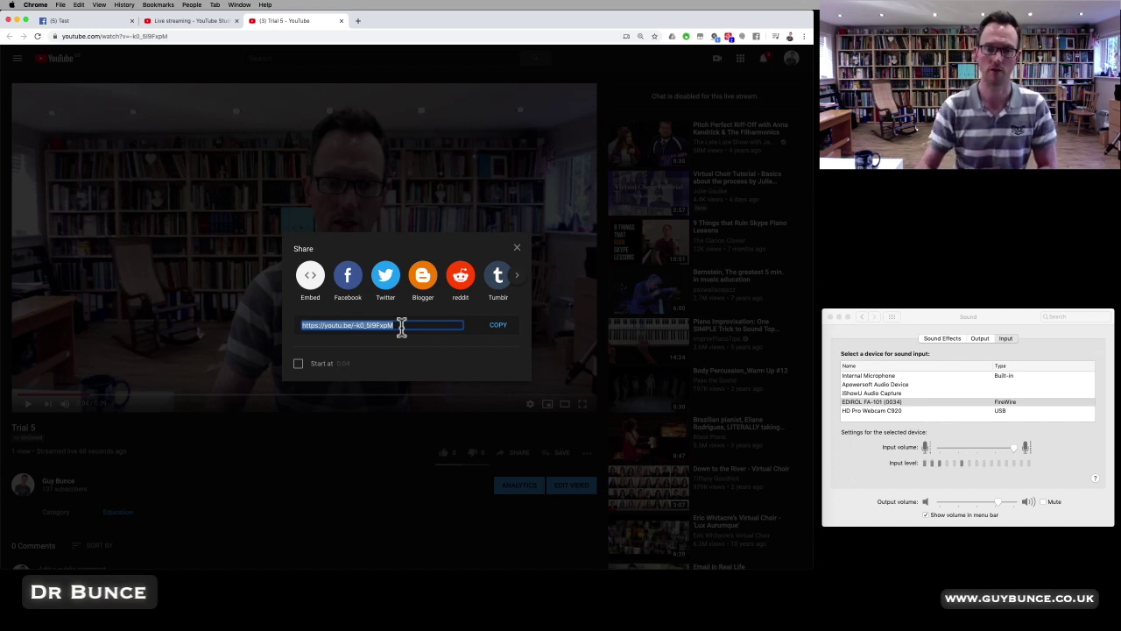
- Close the Share dialog so the paused Trial 5 Unlisted replay page shows
{"action": "left_click", "coordinate": [517, 248]}
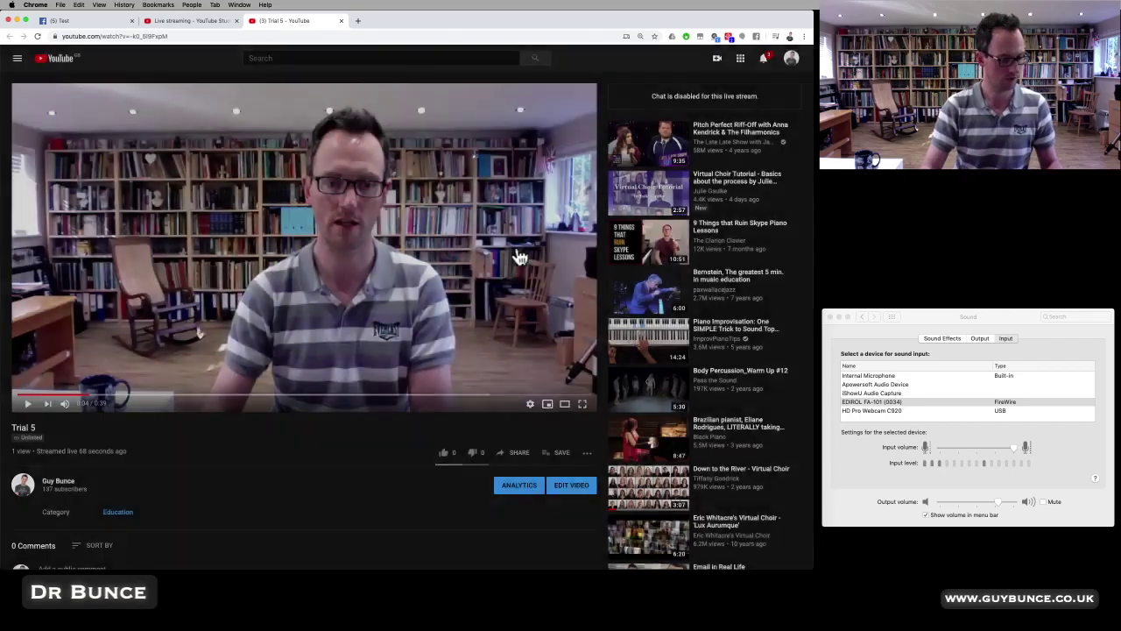